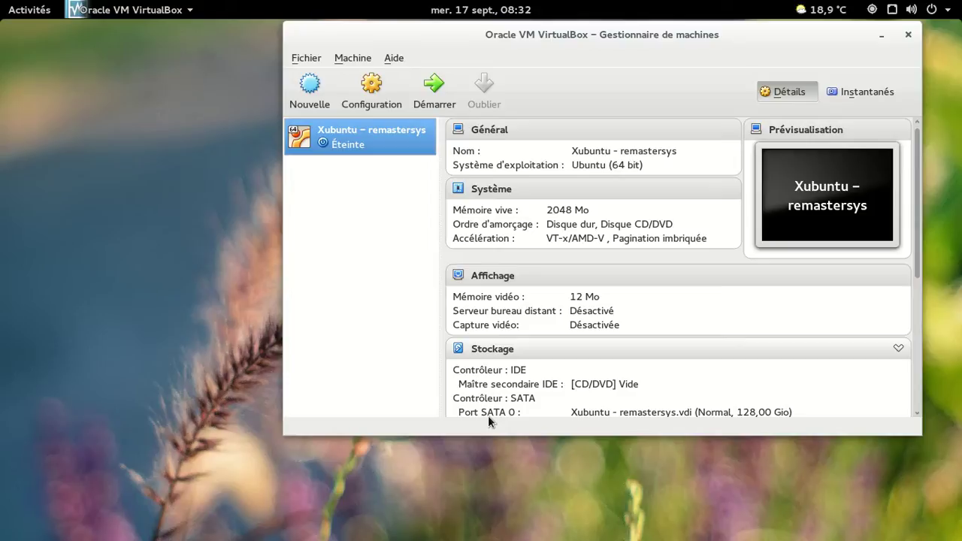
# Step: Launch the 'Xubuntu – remastersys' VM from the VirtualBox toolbar
pyautogui.click(435, 90)
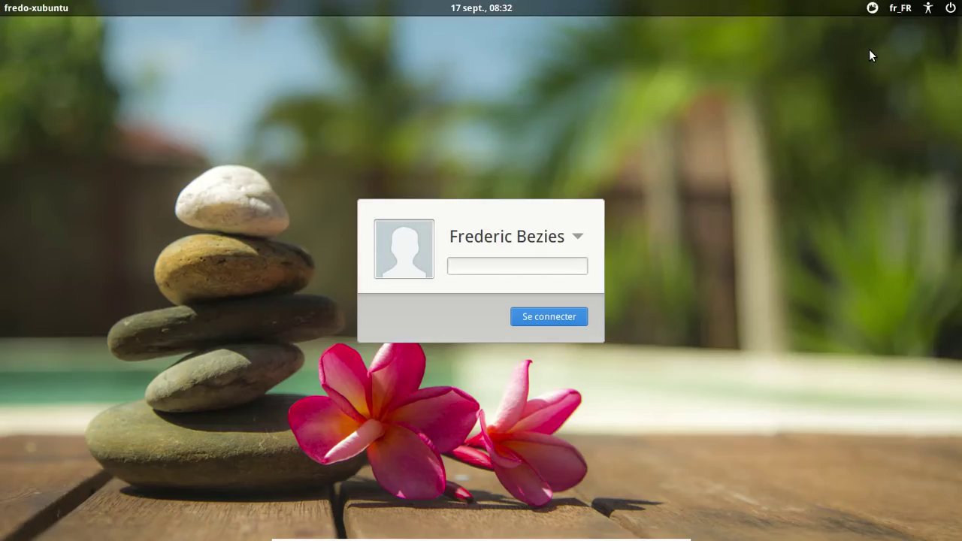
# Step: Enter the account password at the LightDM login screen to reach the Xubuntu desktop
pyautogui.write('******')
pyautogui.press('Return')
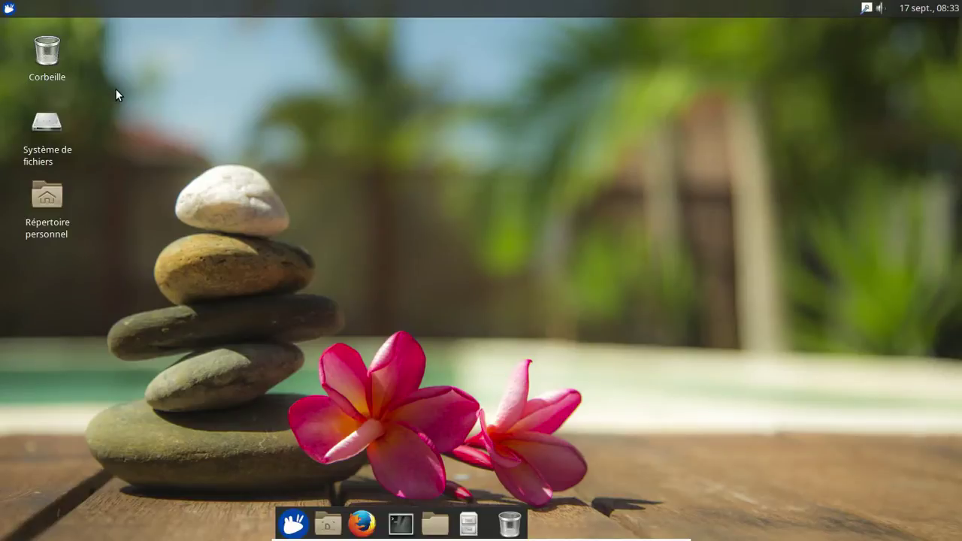
pyautogui.click(9, 8)
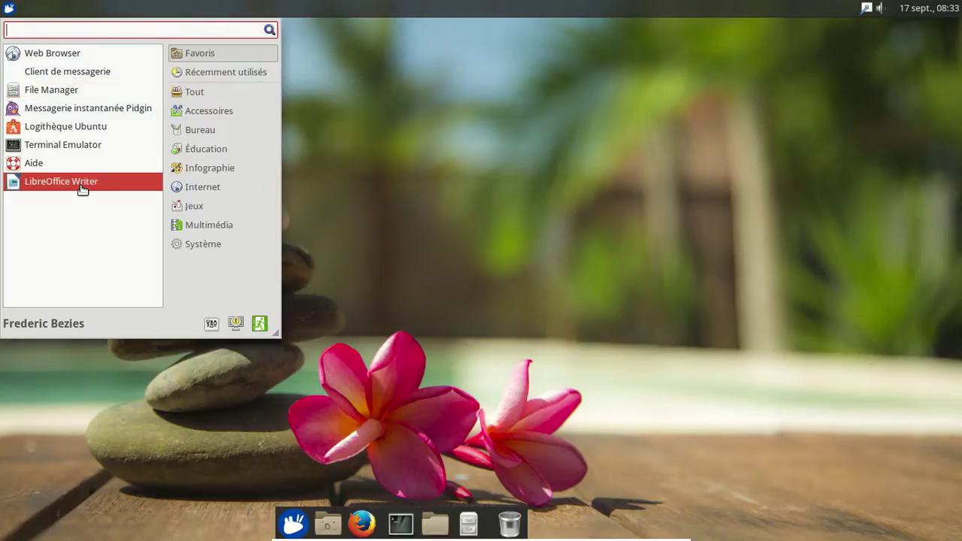
pyautogui.click(183, 227)
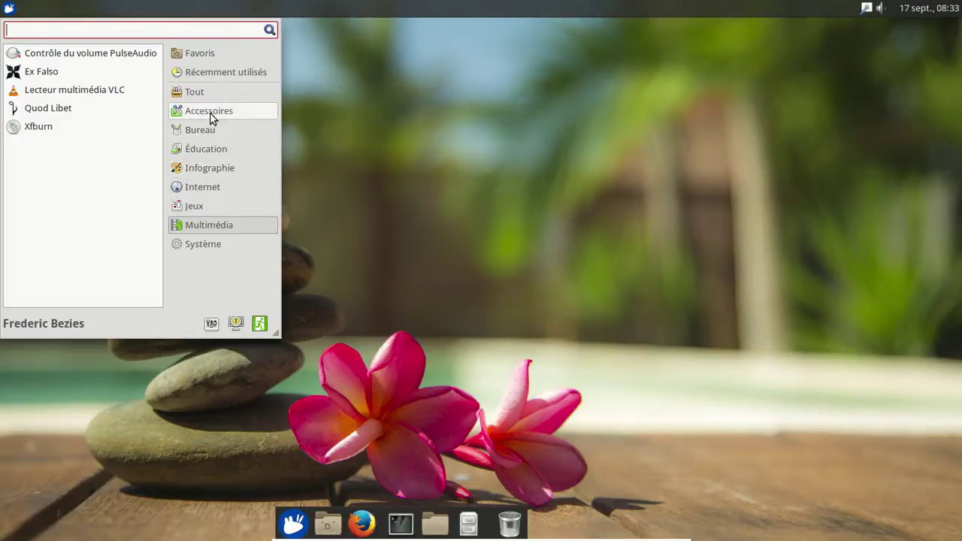
pyautogui.click(210, 325)
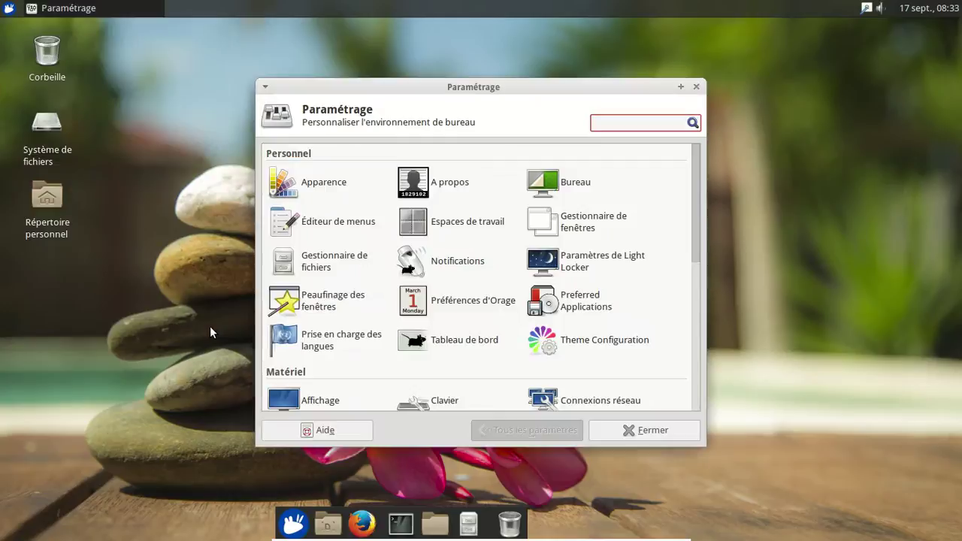
pyautogui.click(317, 184)
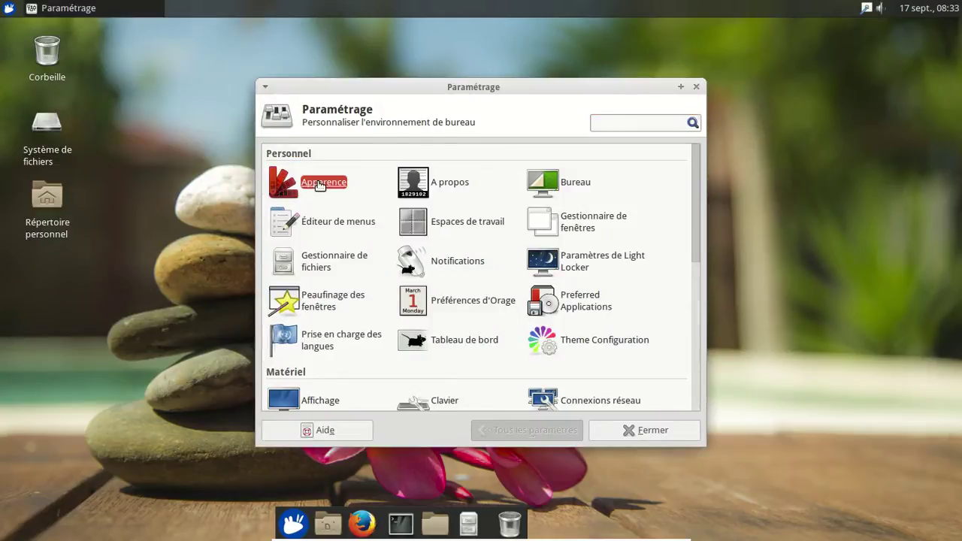
pyautogui.click(303, 159)
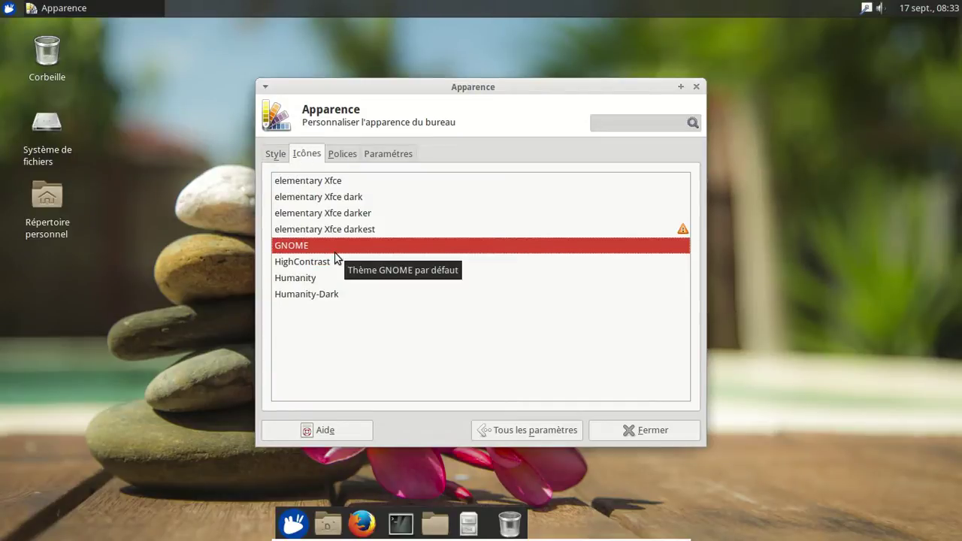
pyautogui.click(695, 87)
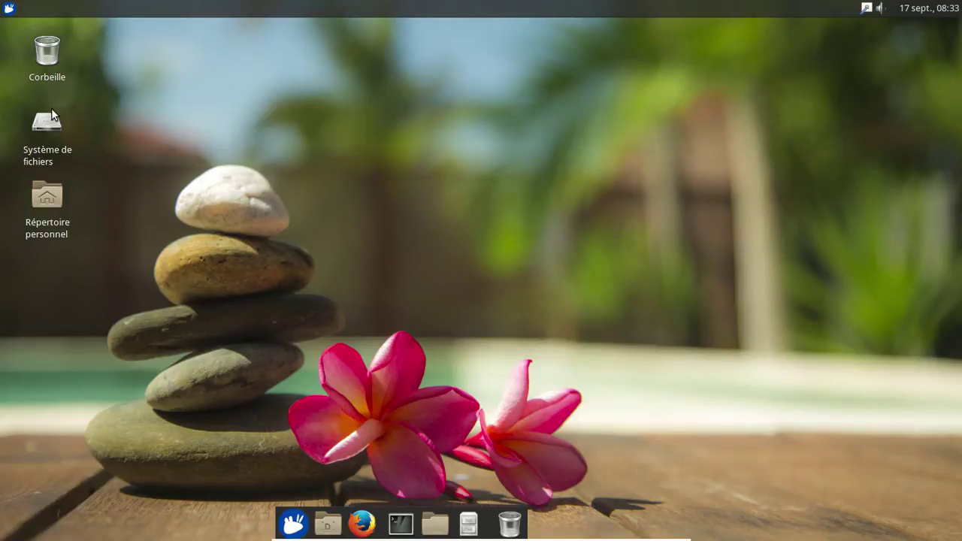
pyautogui.click(9, 8)
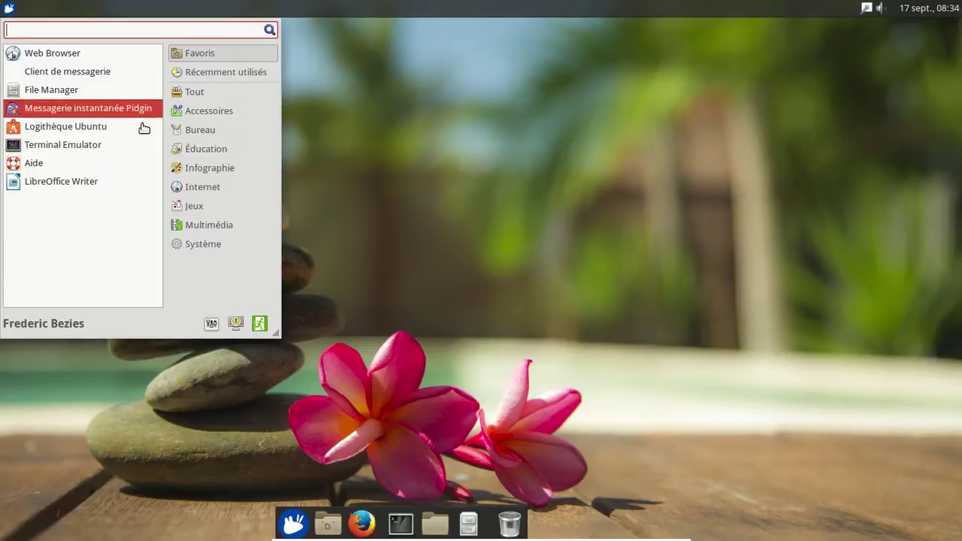
pyautogui.click(126, 181)
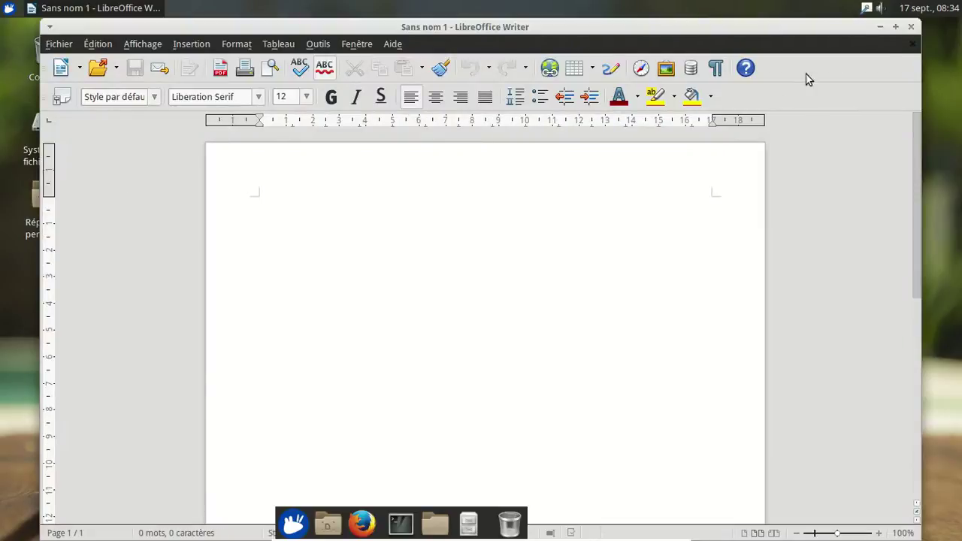
pyautogui.click(910, 28)
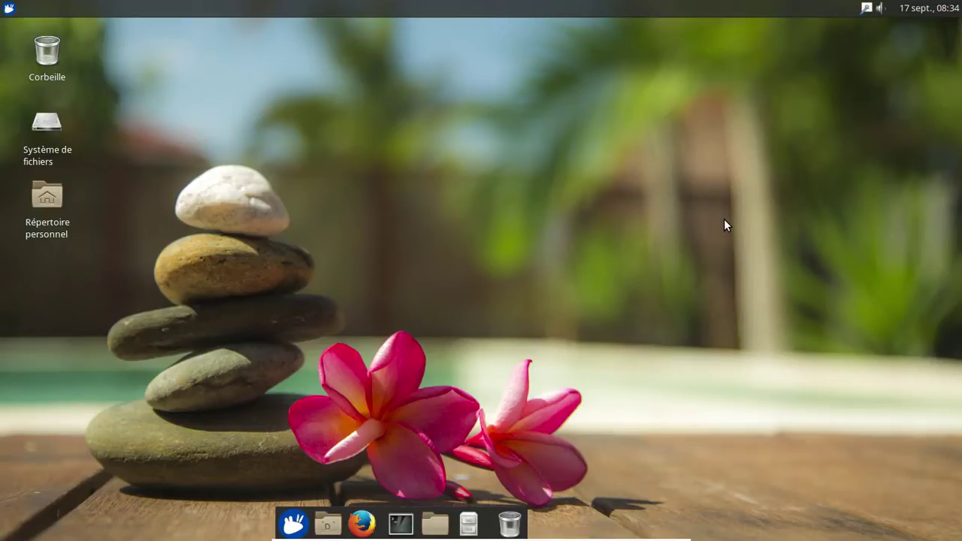
# Step: Run 'sudo remastersys-gtk' in a terminal, authenticate, and acknowledge the close-other-windows warning
pyautogui.click(406, 529)
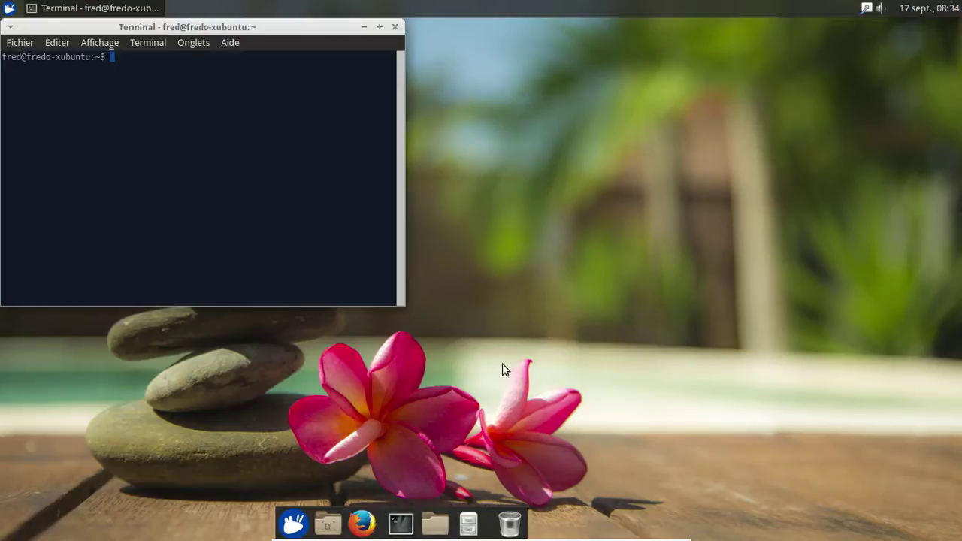
pyautogui.write('sudo remastersys-gtk')
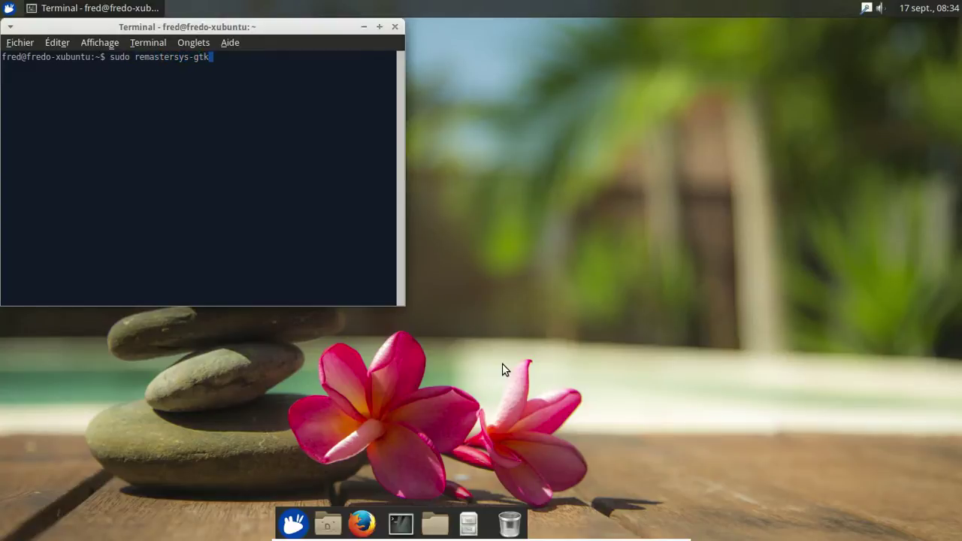
pyautogui.press('Return')
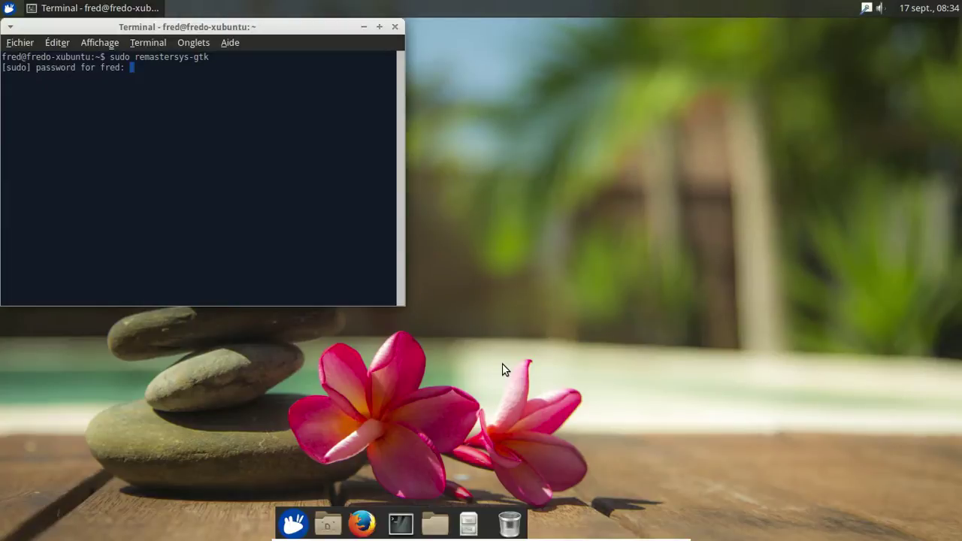
pyautogui.press('Return')
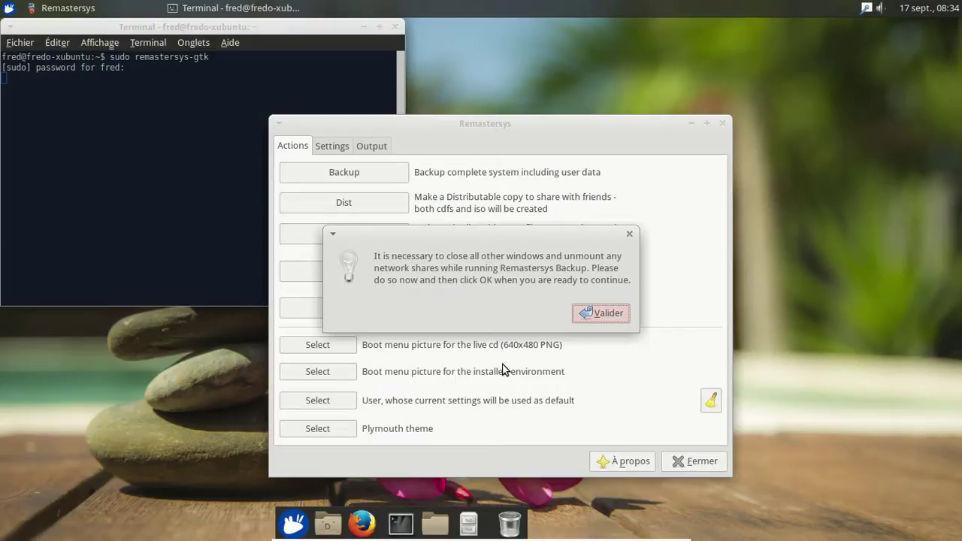
pyautogui.click(601, 314)
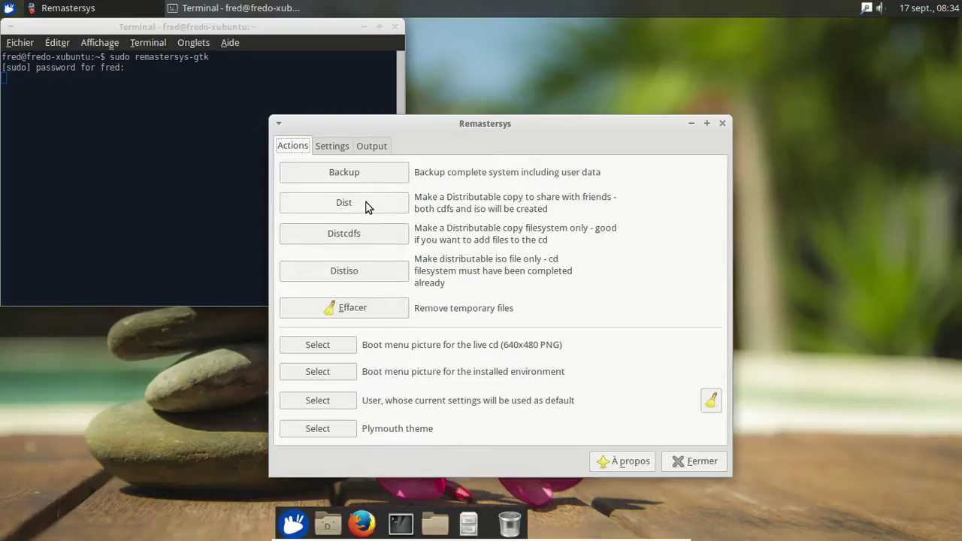
# Step: Clear Remastersys's leftover temporary files and build directory, confirming the cleanup
pyautogui.click(359, 308)
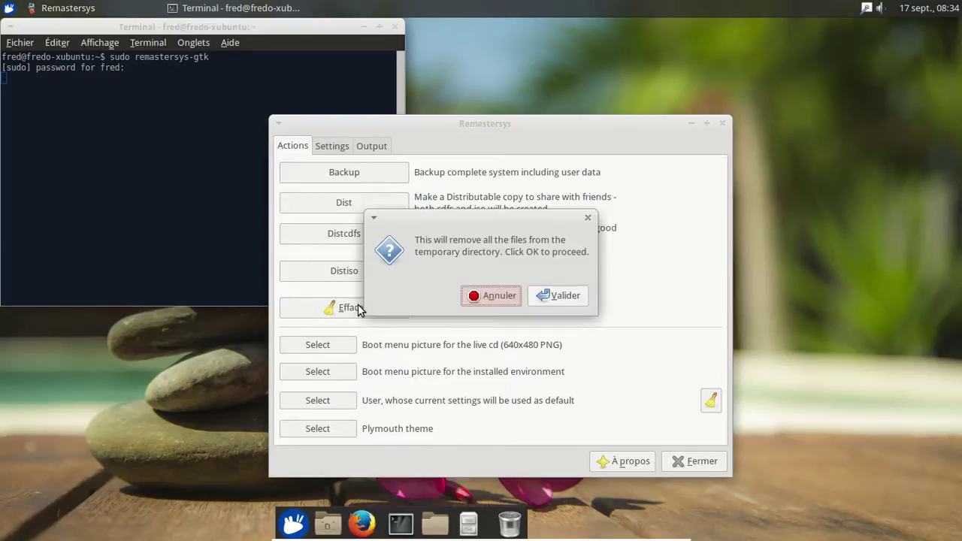
pyautogui.click(575, 297)
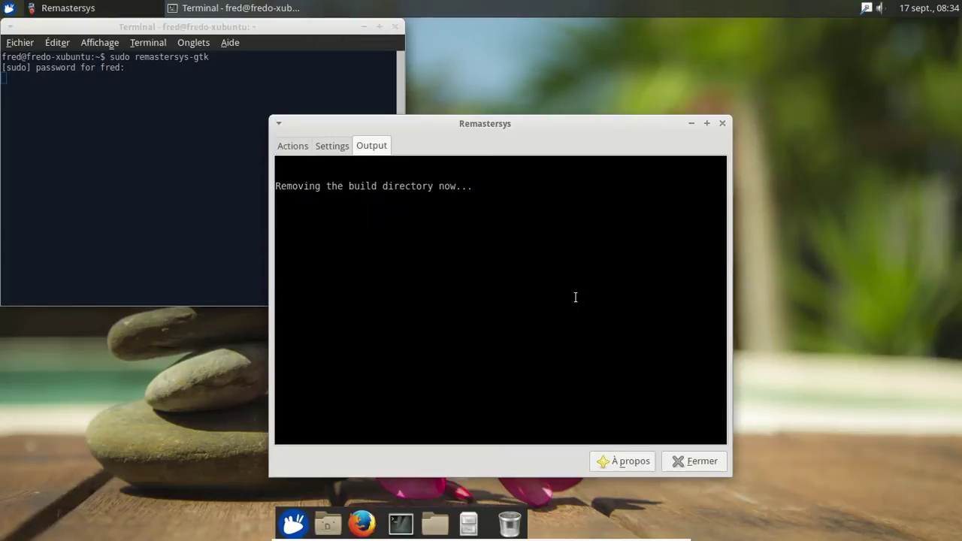
pyautogui.click(571, 314)
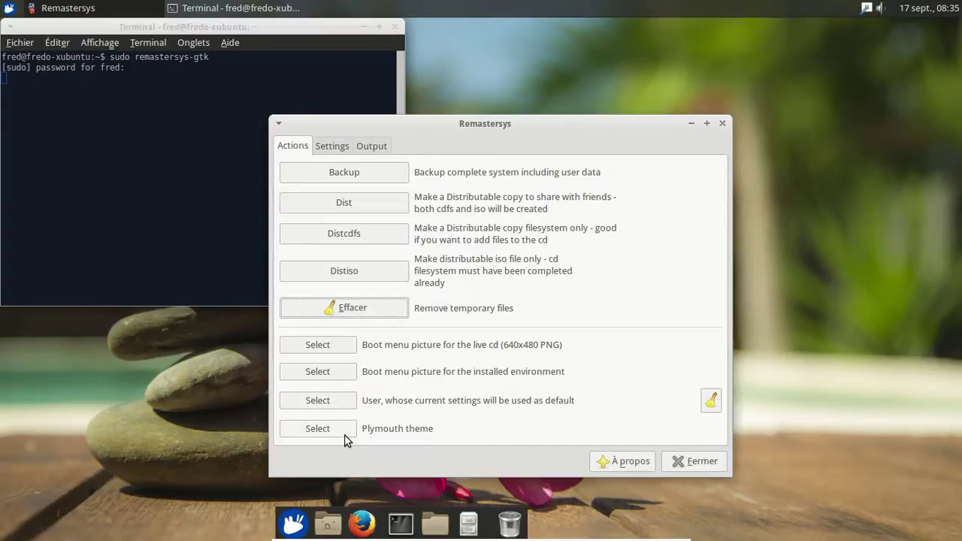
# Step: Make the sole listed user's settings the default, then view the build Settings page
pyautogui.click(341, 407)
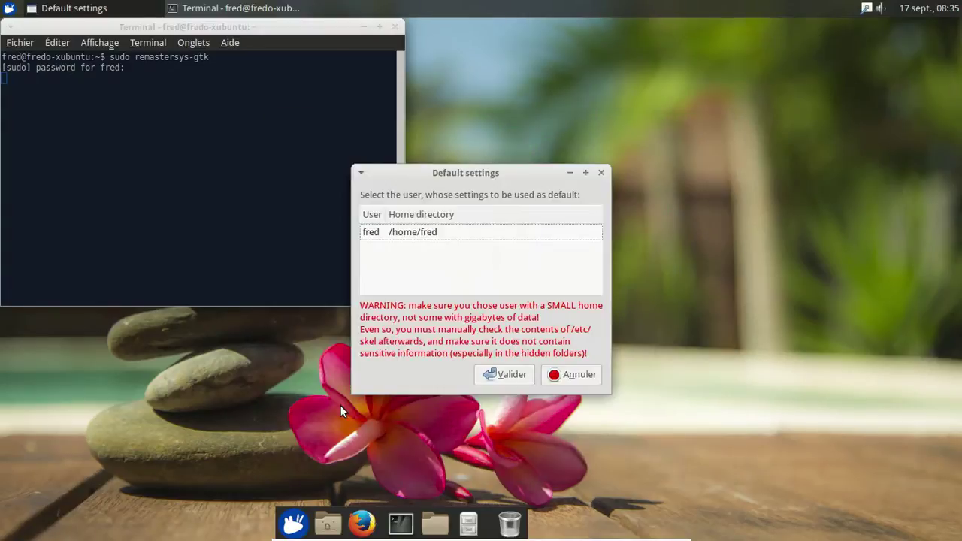
pyautogui.click(469, 235)
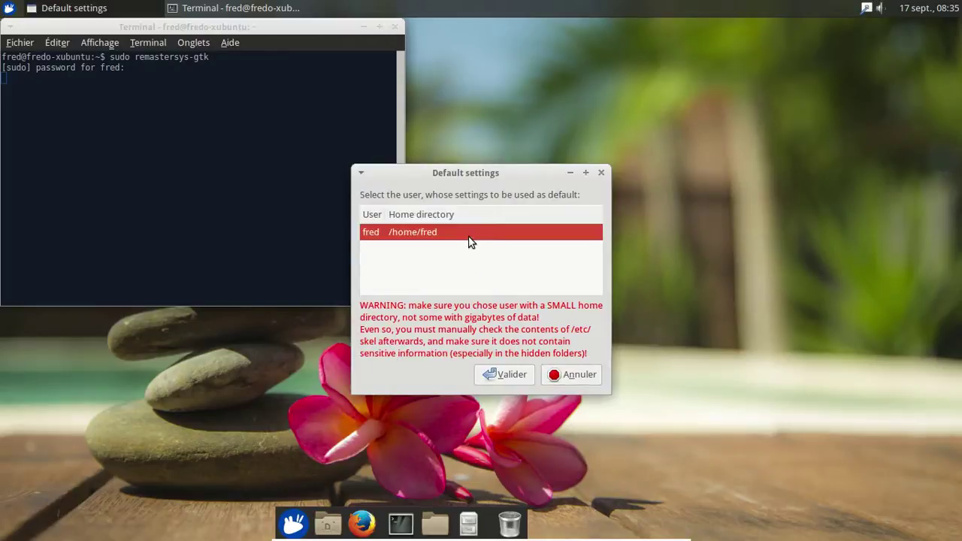
pyautogui.click(499, 374)
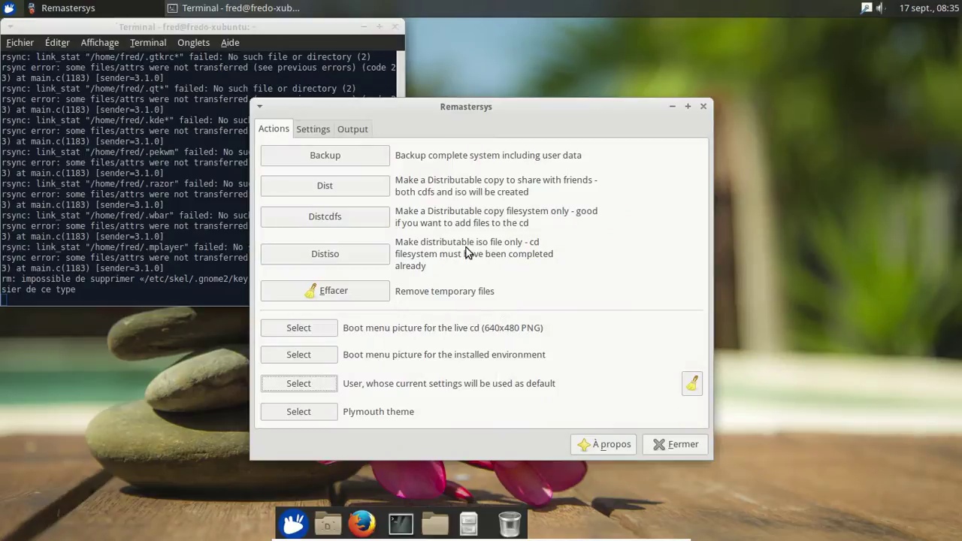
pyautogui.click(314, 130)
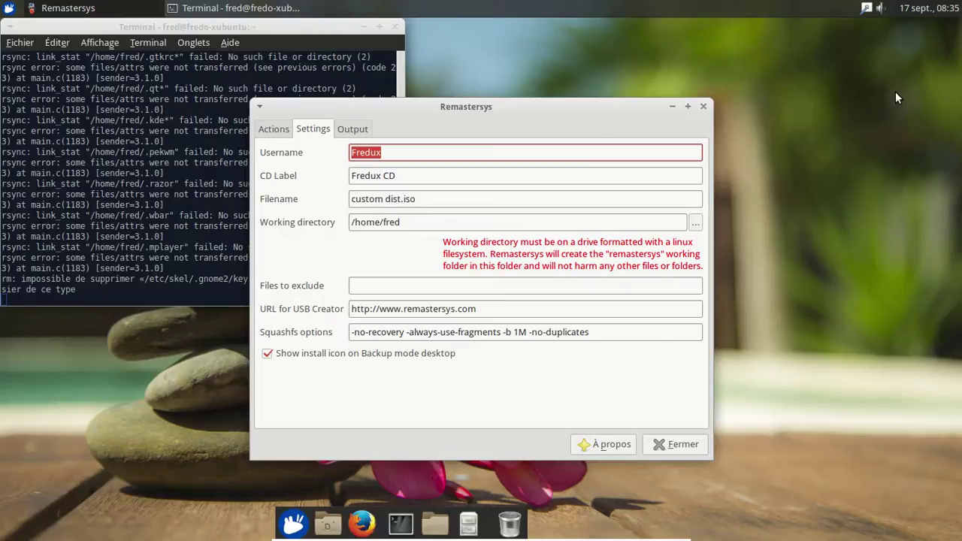
# Step: Run the Dist build producing cd filesystem and ISO, then close Remastersys
pyautogui.click(265, 133)
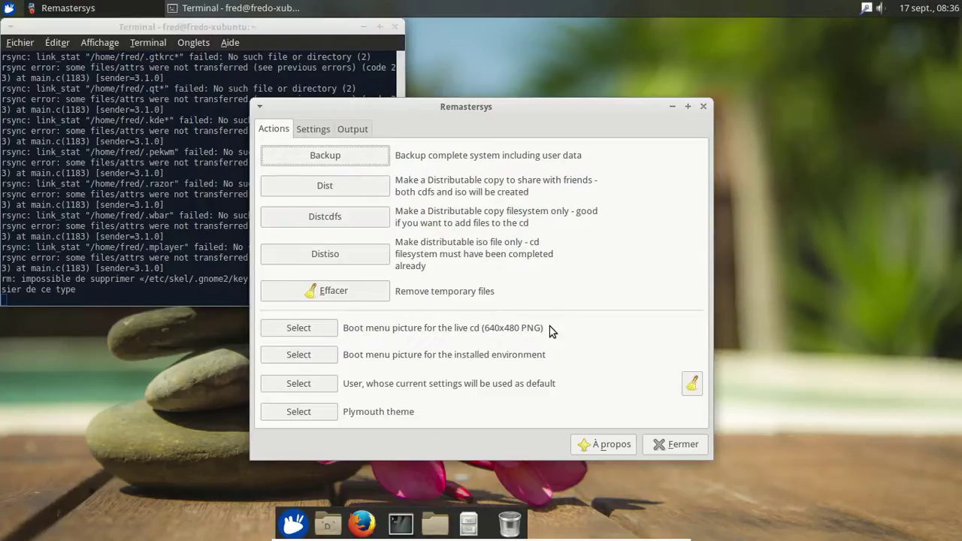
pyautogui.click(338, 196)
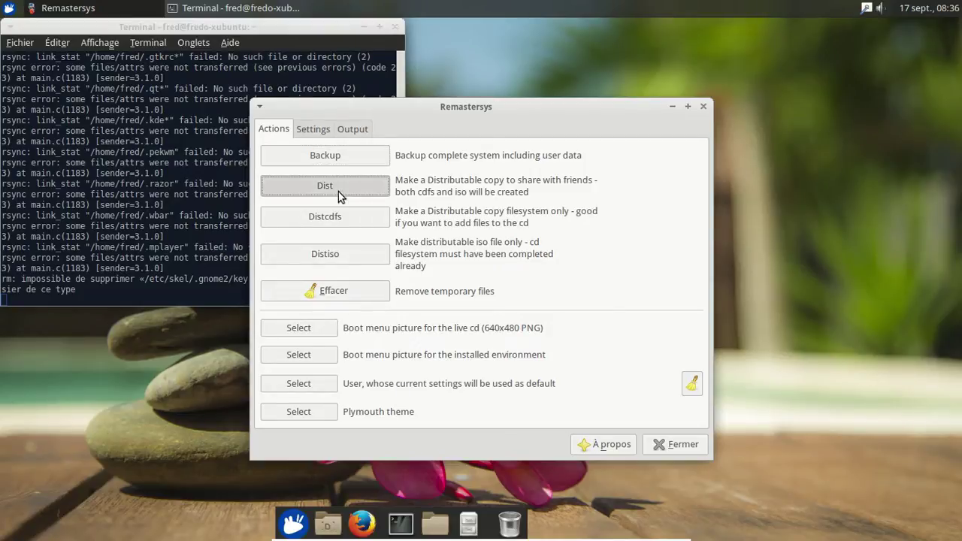
pyautogui.click(565, 329)
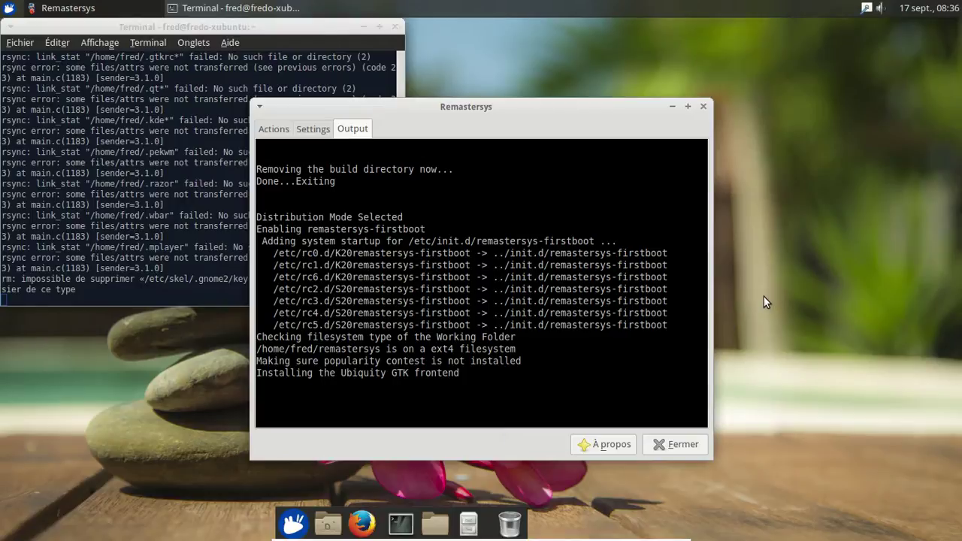
pyautogui.click(667, 446)
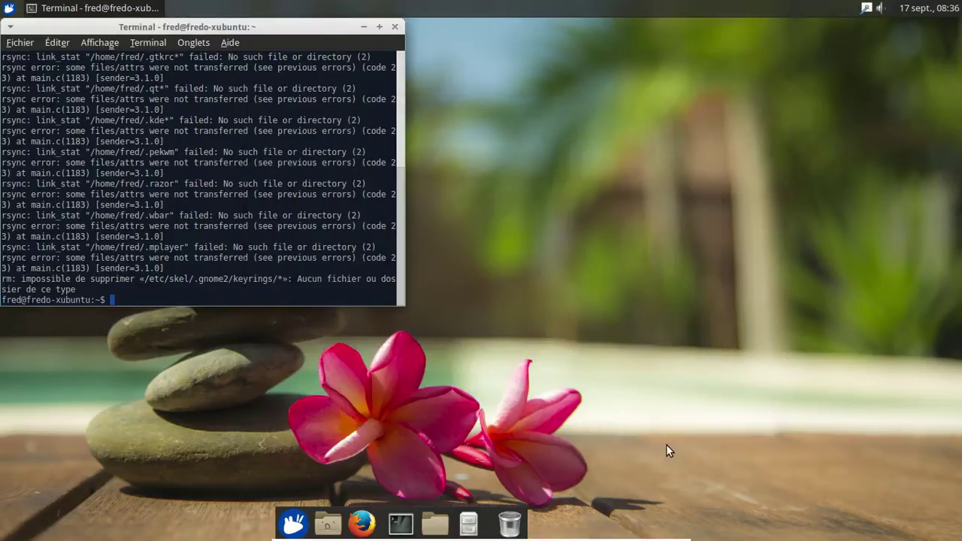
# Step: Close the terminal and power off the Xubuntu guest with Éteindre
pyautogui.click(394, 26)
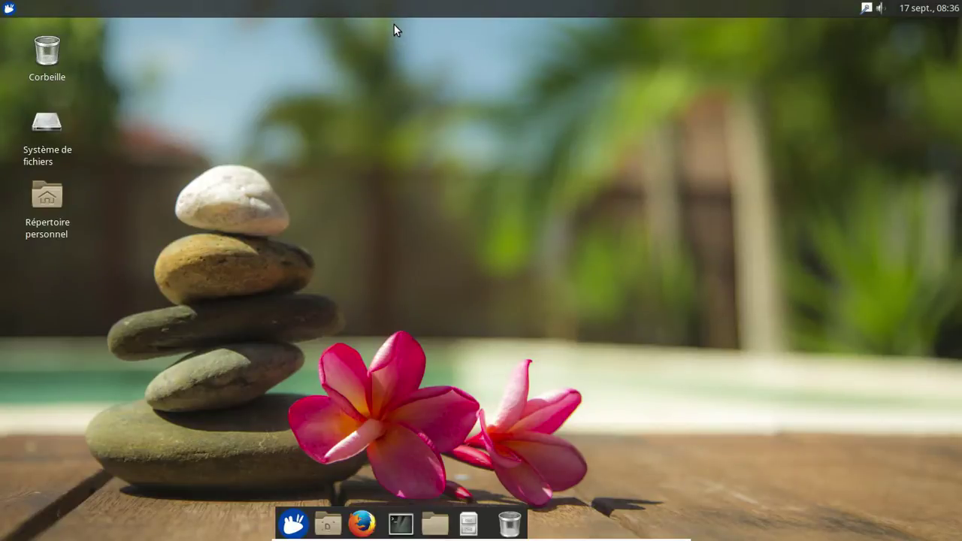
pyautogui.click(9, 9)
pyautogui.click(257, 323)
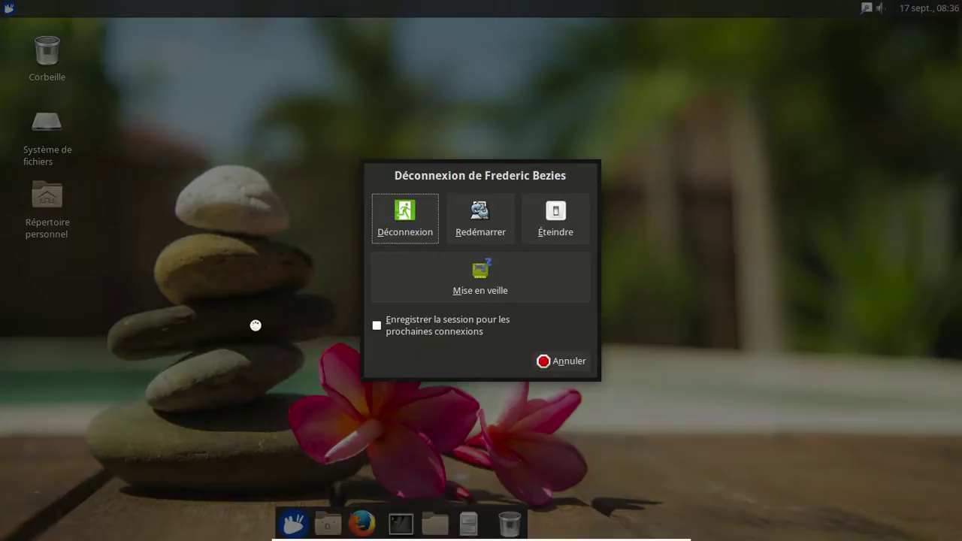
pyautogui.click(544, 221)
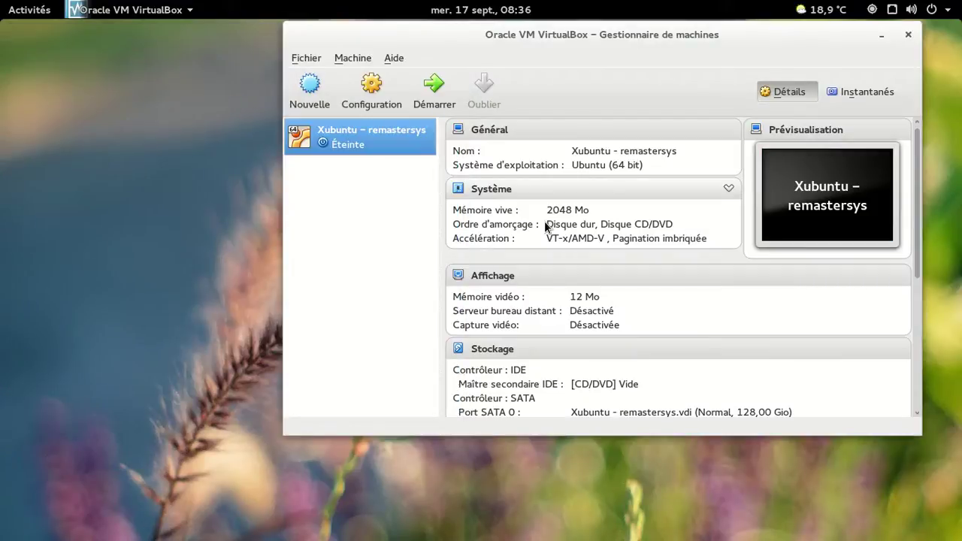
pyautogui.click(329, 104)
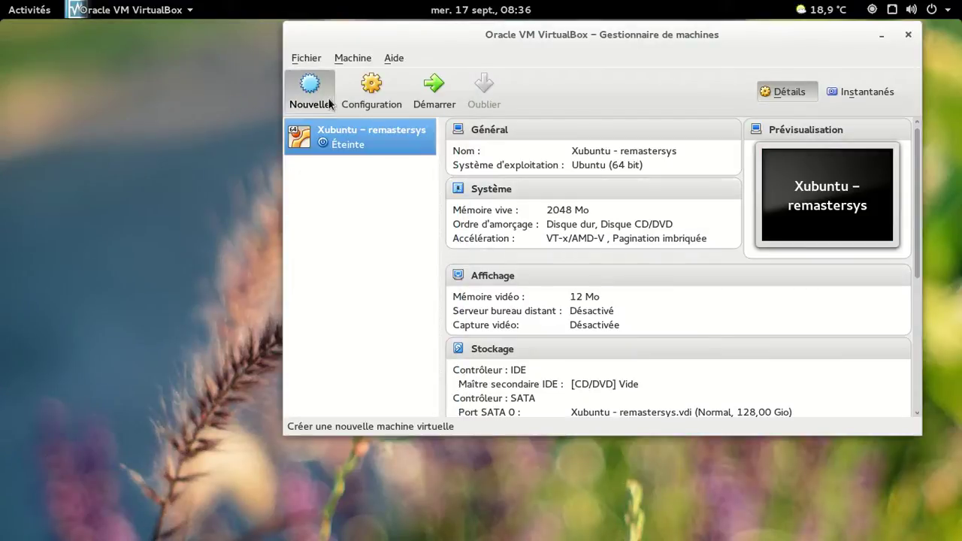
# Step: Name the new machine 'Fredux 1.0', type Linux/Ubuntu 64-bit, with 2048 MB memory
pyautogui.click(599, 229)
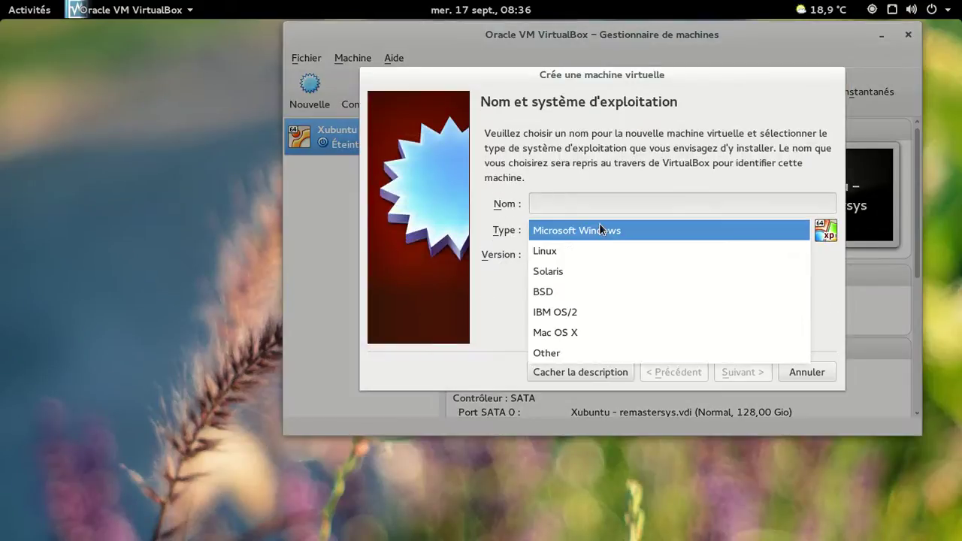
pyautogui.click(563, 251)
pyautogui.click(548, 201)
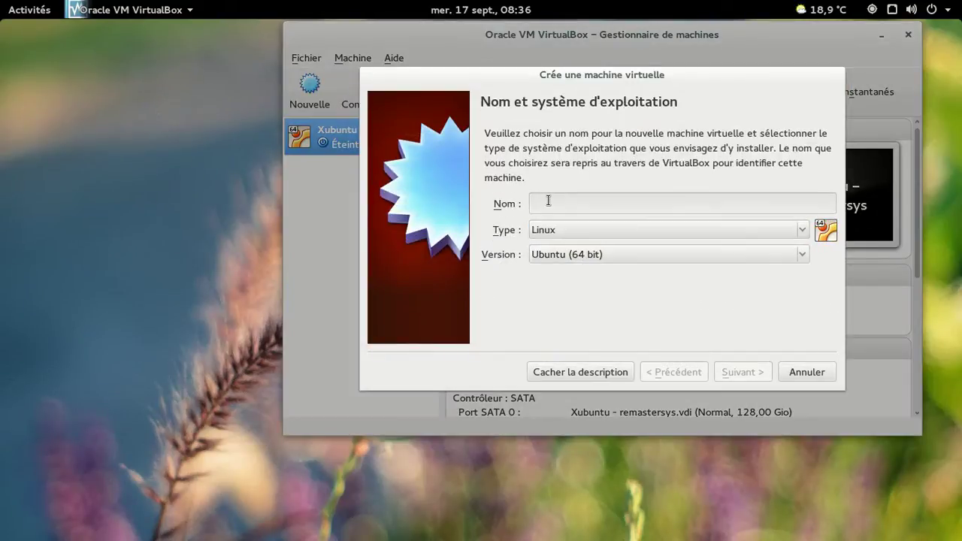
pyautogui.write('Fredux ')
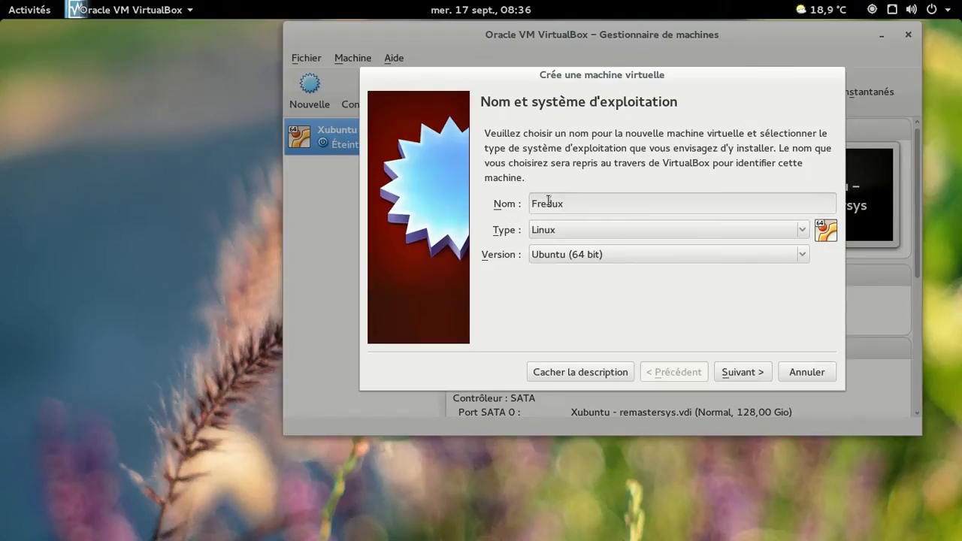
pyautogui.write('1.0 (et u')
pyautogui.press('BackSpace')
pyautogui.press('BackSpace')
pyautogui.press('BackSpace')
pyautogui.press('BackSpace')
pyautogui.press('BackSpace')
pyautogui.click(751, 382)
pyautogui.doubleClick(792, 196)
pyautogui.write('2048')
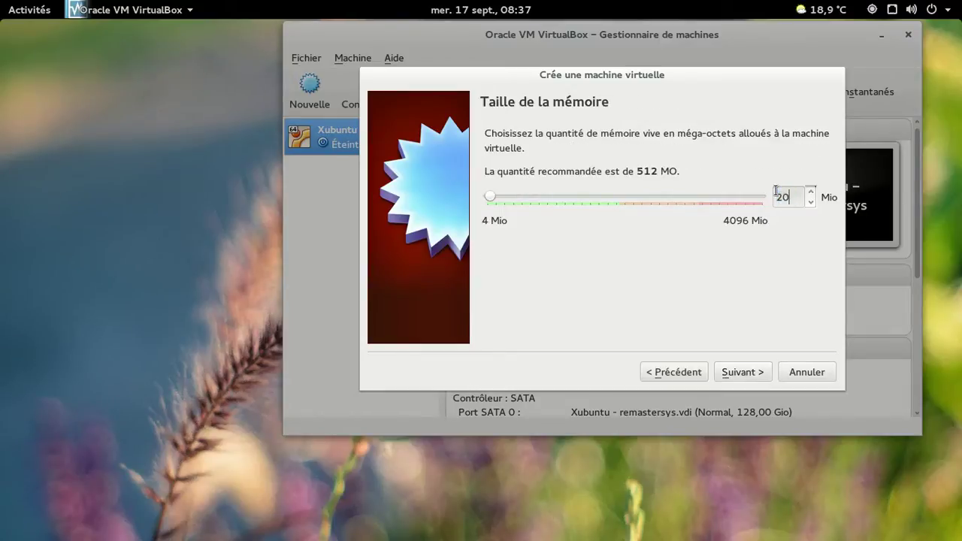
pyautogui.click(754, 379)
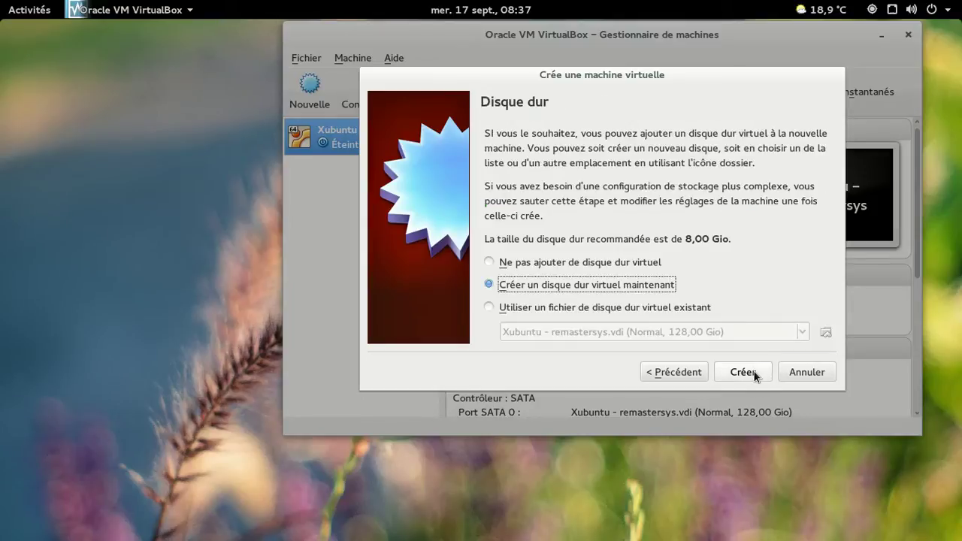
# Step: Give it a new dynamically allocated 128 GB VDI hard disk and create the machine
pyautogui.click(754, 372)
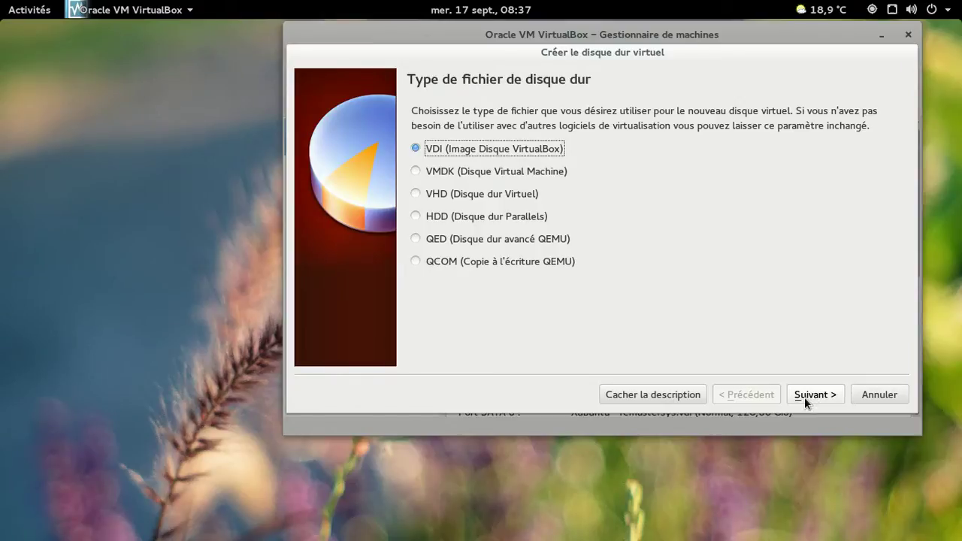
pyautogui.click(804, 397)
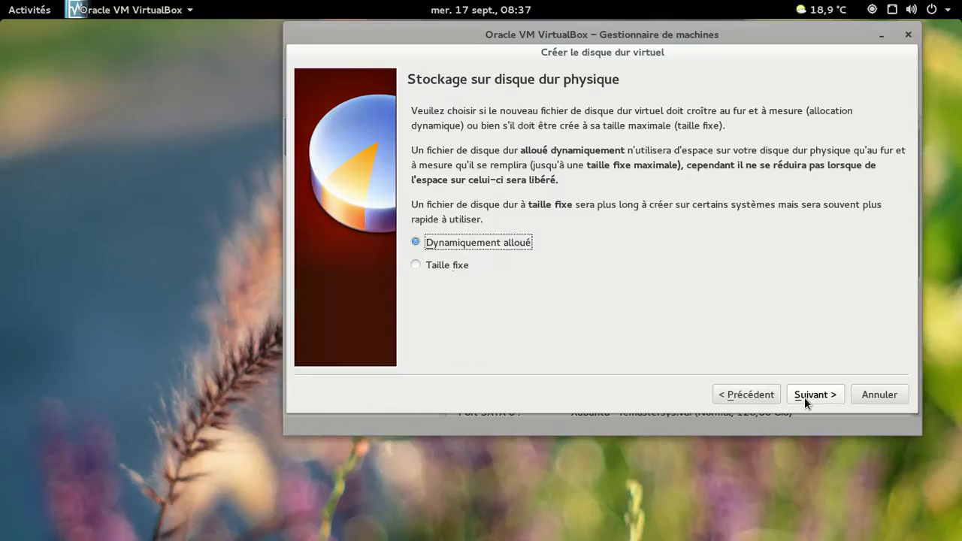
pyautogui.click(804, 396)
pyautogui.click(850, 218)
pyautogui.write('128,00 Gio')
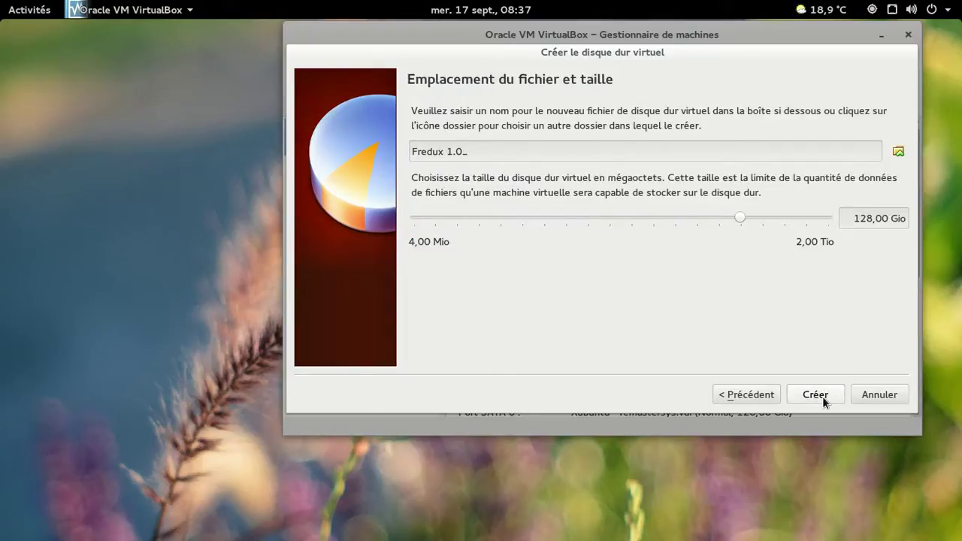
pyautogui.click(816, 395)
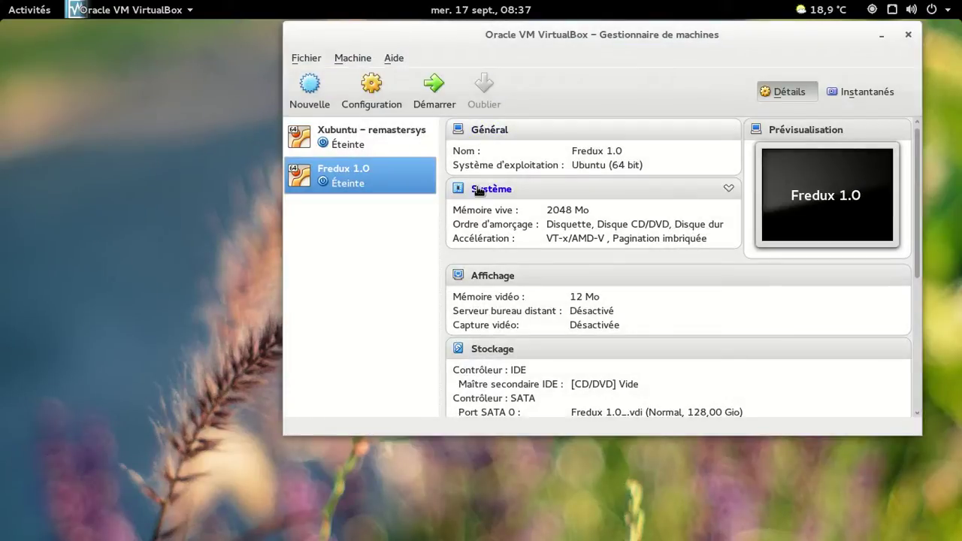
# Step: Disable floppy boot, put the hard disk before CD/DVD, and switch networking to bridged
pyautogui.click(479, 194)
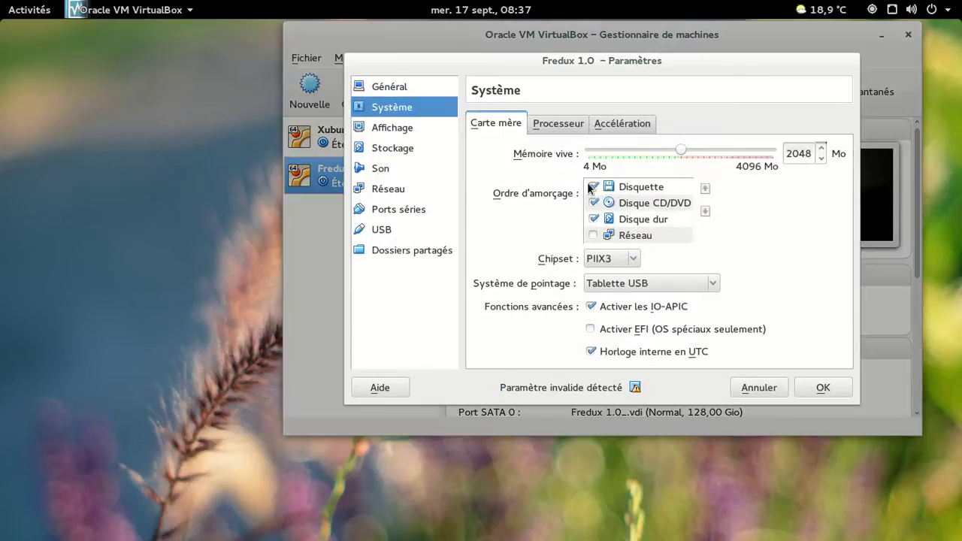
pyautogui.click(593, 187)
pyautogui.click(623, 220)
pyautogui.click(705, 188)
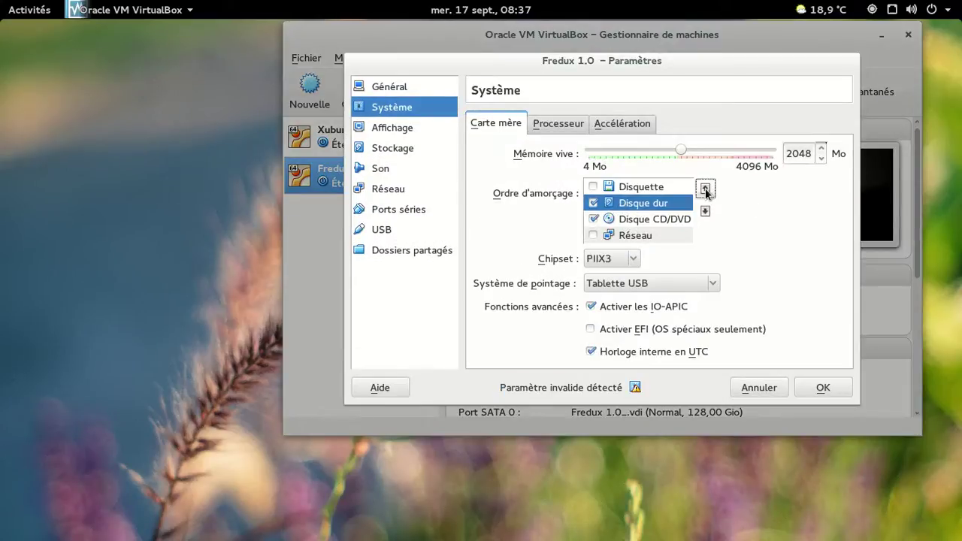
pyautogui.click(393, 189)
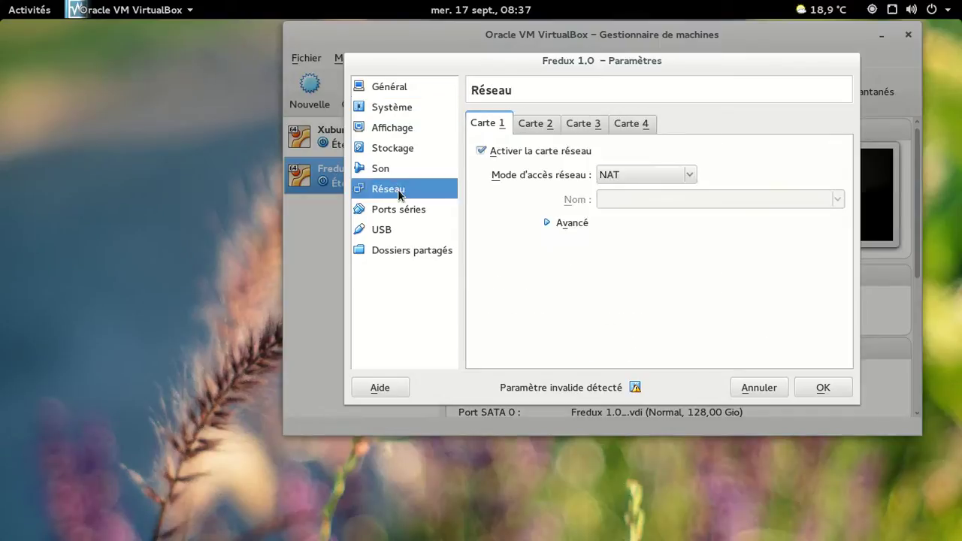
pyautogui.click(636, 182)
pyautogui.click(636, 216)
pyautogui.click(819, 387)
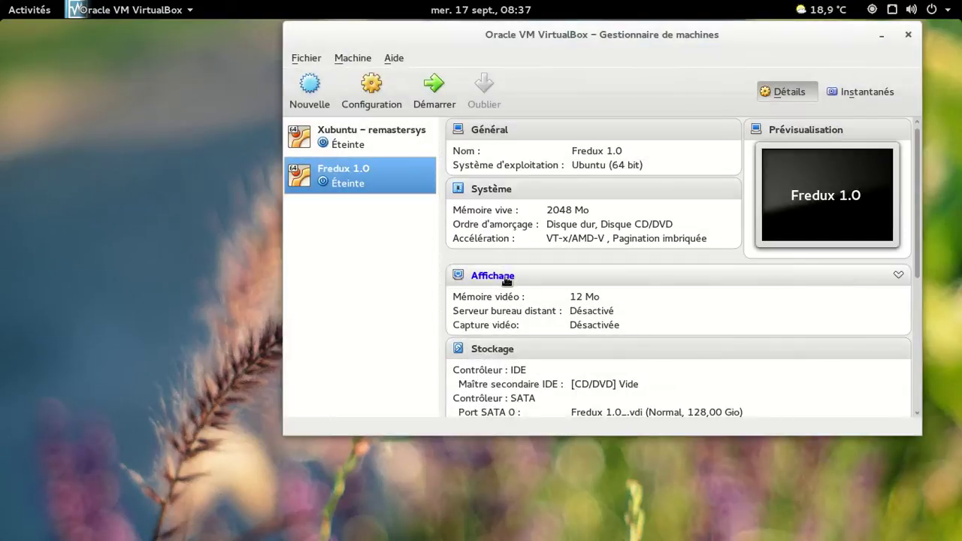
# Step: Load custom-dist.iso into the empty CD/DVD drive, save, and start Fredux 1.0
pyautogui.click(502, 349)
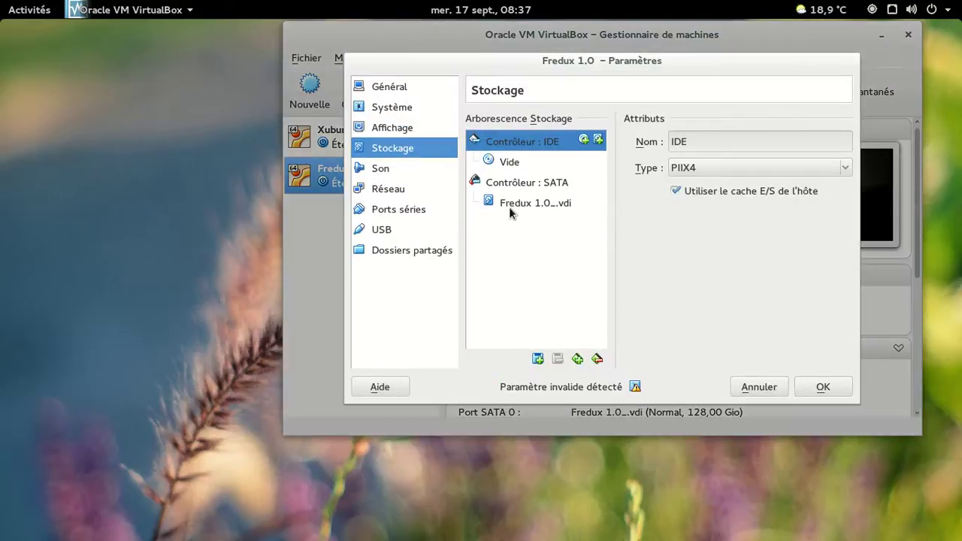
pyautogui.click(509, 161)
pyautogui.click(841, 141)
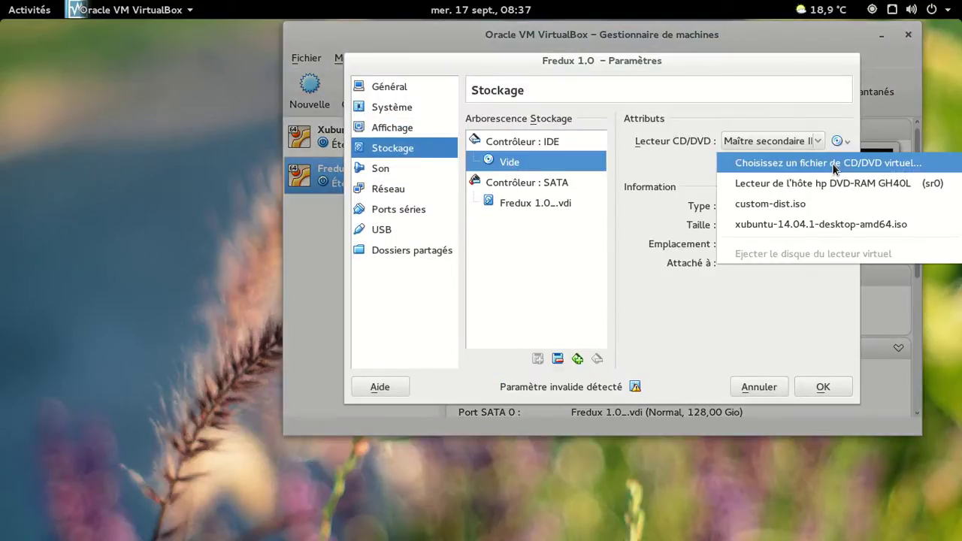
pyautogui.click(827, 163)
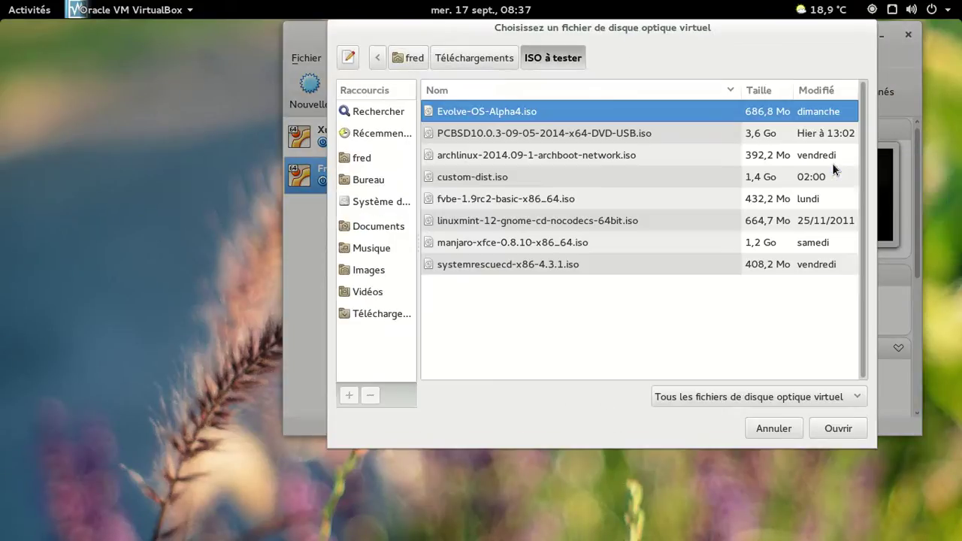
pyautogui.click(517, 176)
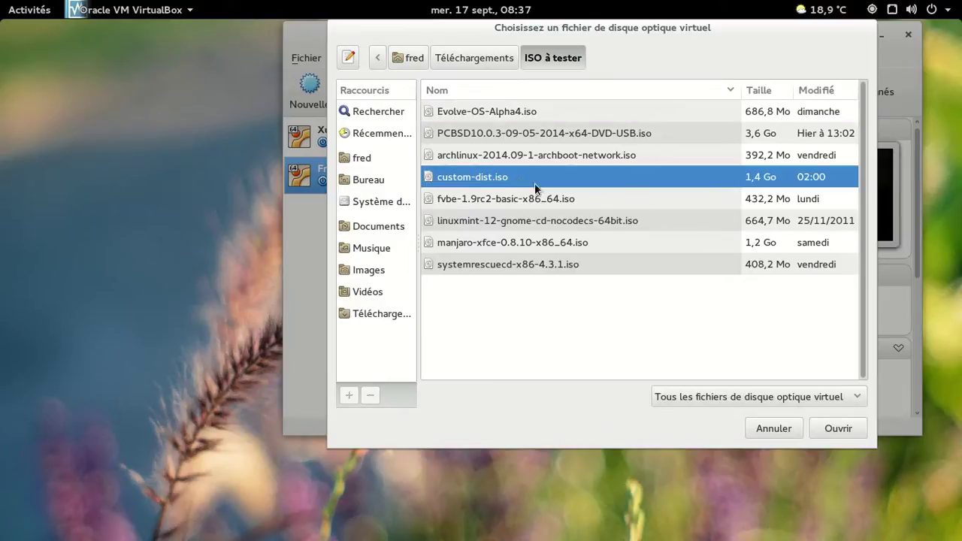
pyautogui.click(839, 428)
pyautogui.click(822, 387)
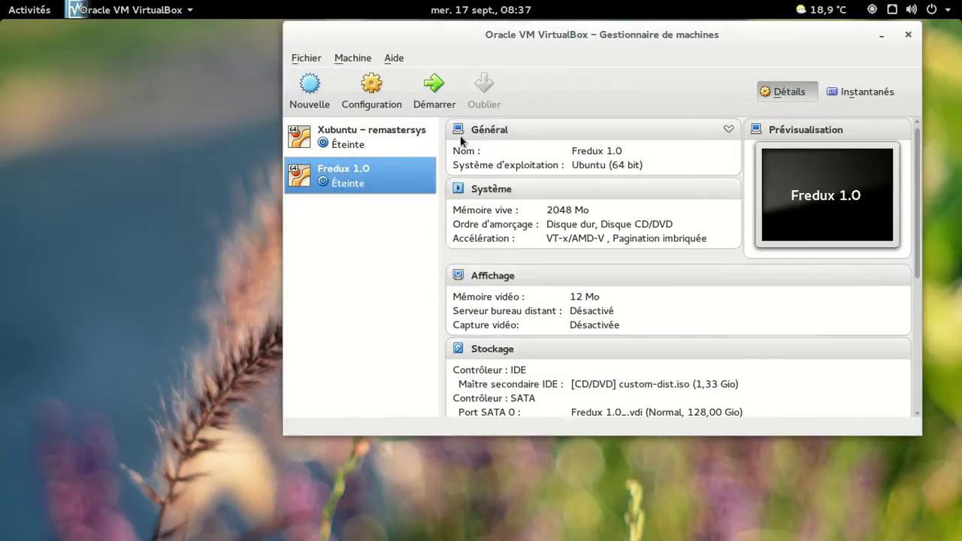
pyautogui.click(435, 87)
# Step: Boot Fredux 1.0 via 'live - boot the Live System' and switch the VM to full screen
pyautogui.click(879, 33)
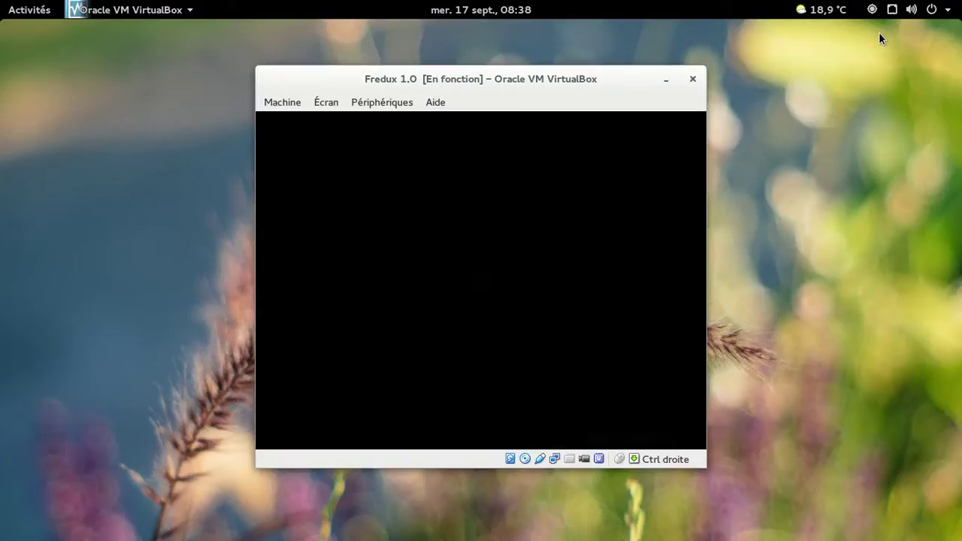
pyautogui.press('Down')
pyautogui.press('Up')
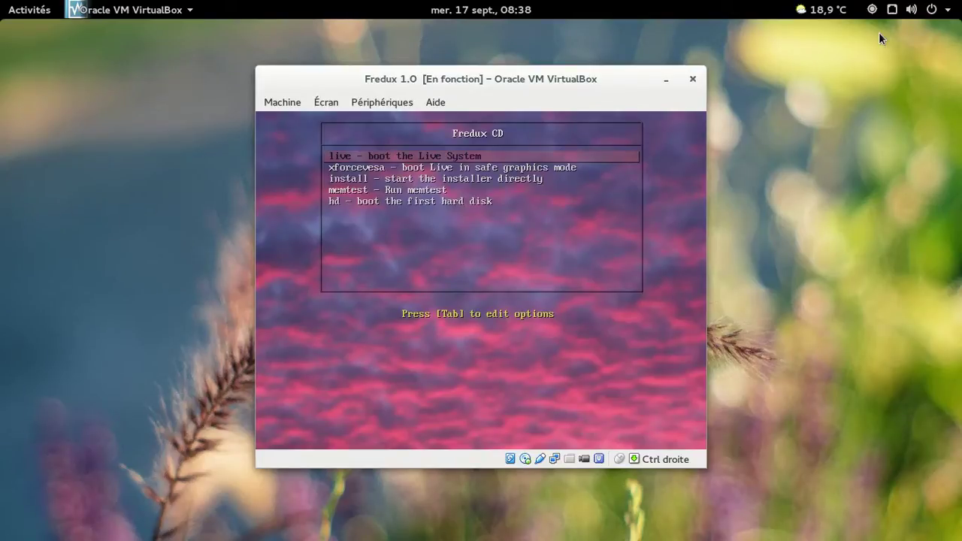
pyautogui.press('Return')
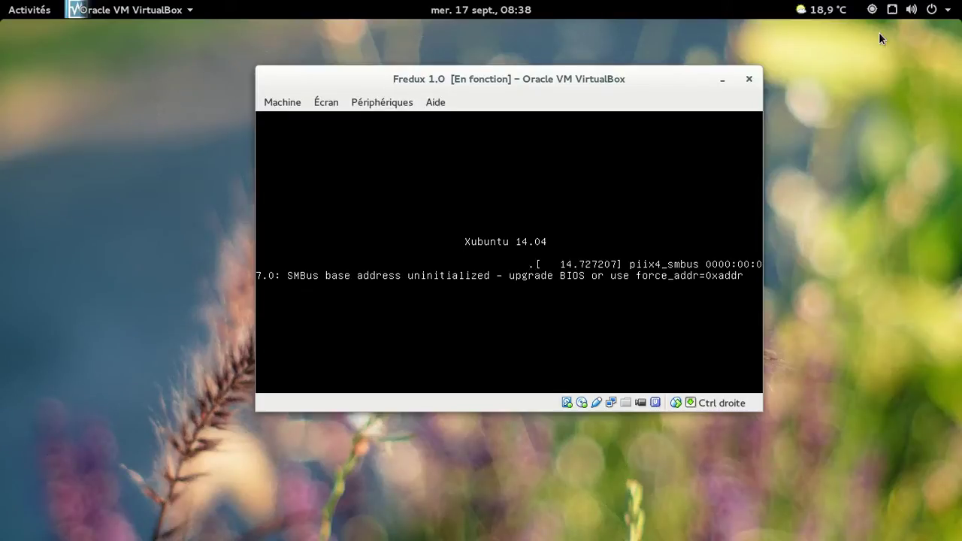
pyautogui.hotkey('ctrl', 'f')
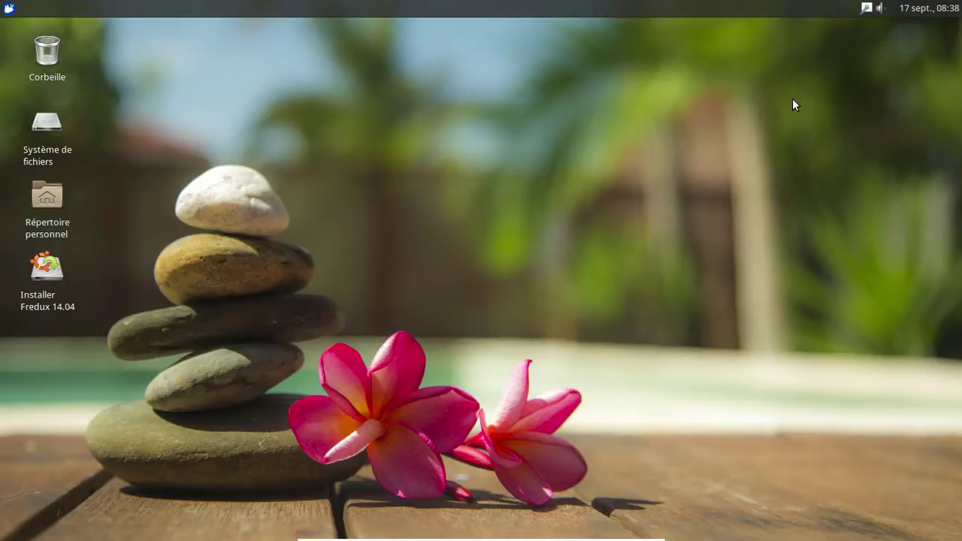
# Step: Launch LibreOffice Writer from the Whisker Menu's Bureau category to get a blank document
pyautogui.click(11, 7)
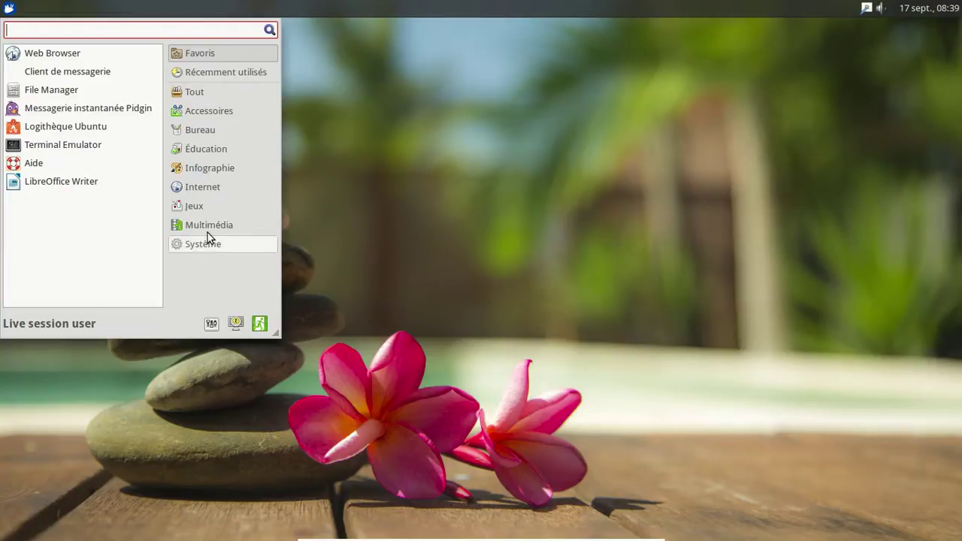
pyautogui.click(208, 227)
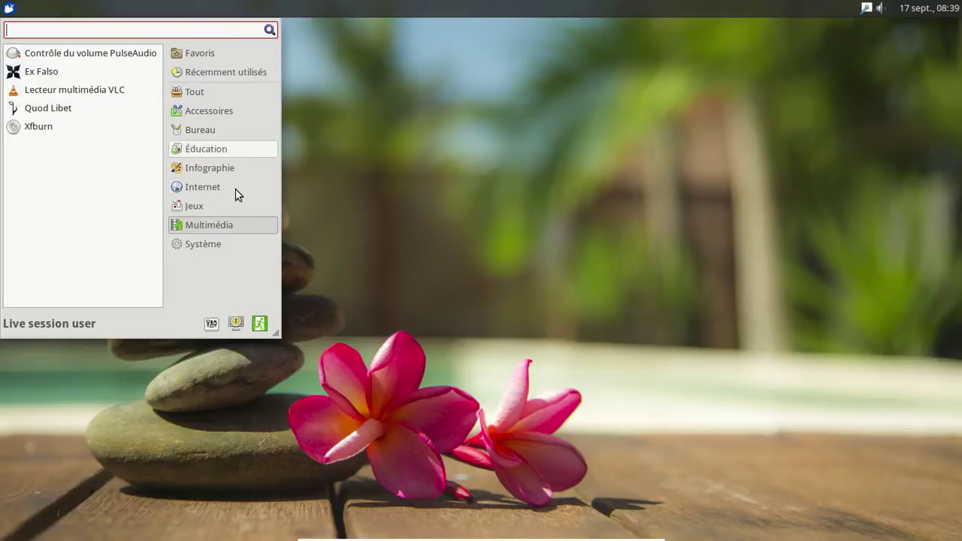
pyautogui.click(220, 133)
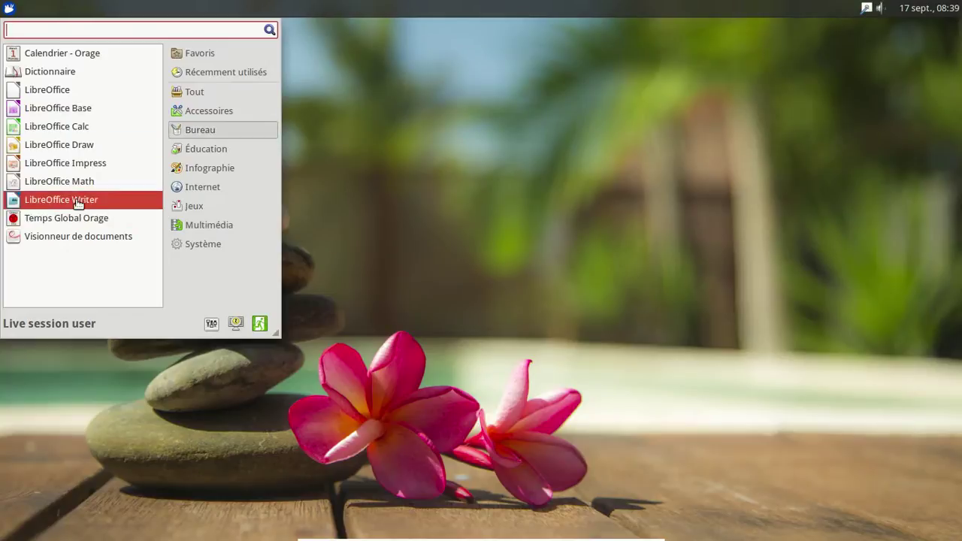
pyautogui.click(80, 201)
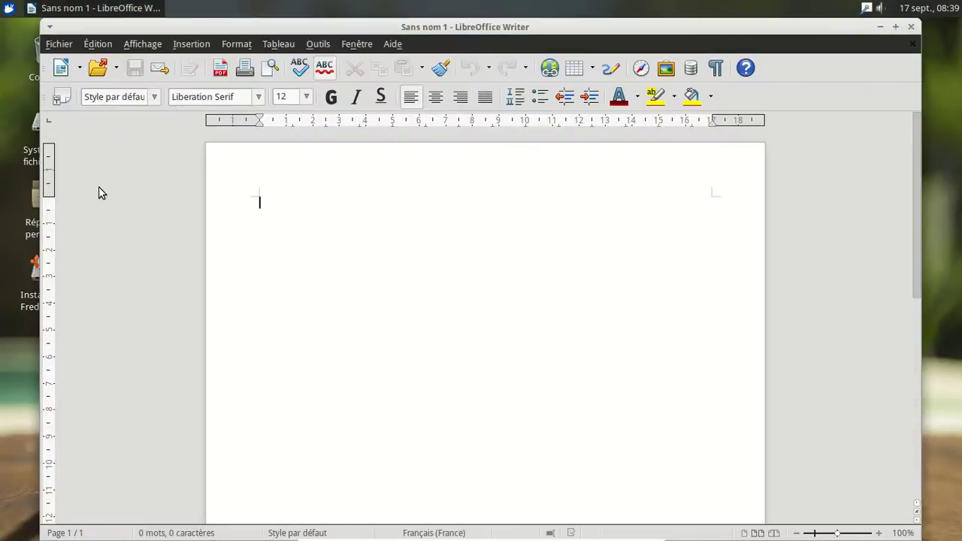
# Step: Check the About box showing LibreOffice 4.2.6.3, then close it and the empty Writer window
pyautogui.click(394, 46)
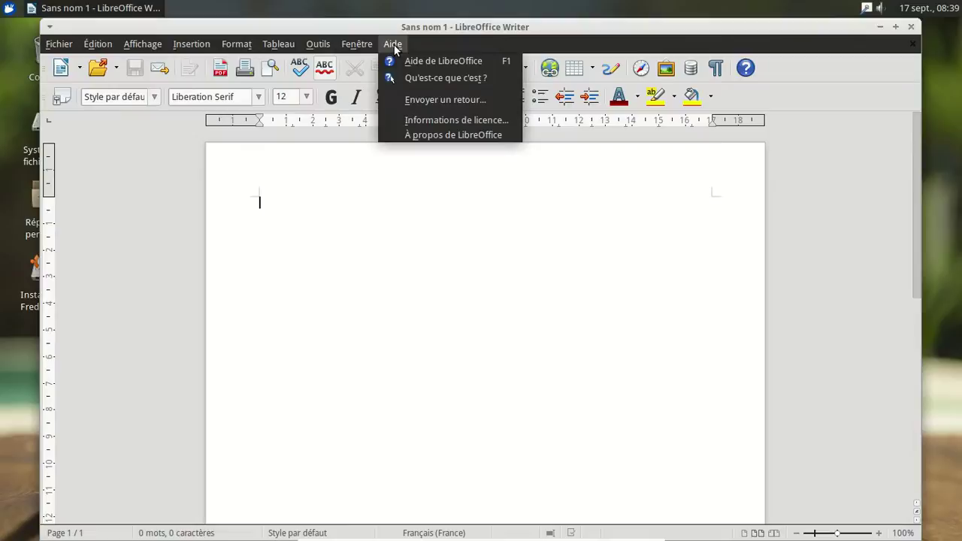
pyautogui.click(432, 135)
pyautogui.click(617, 395)
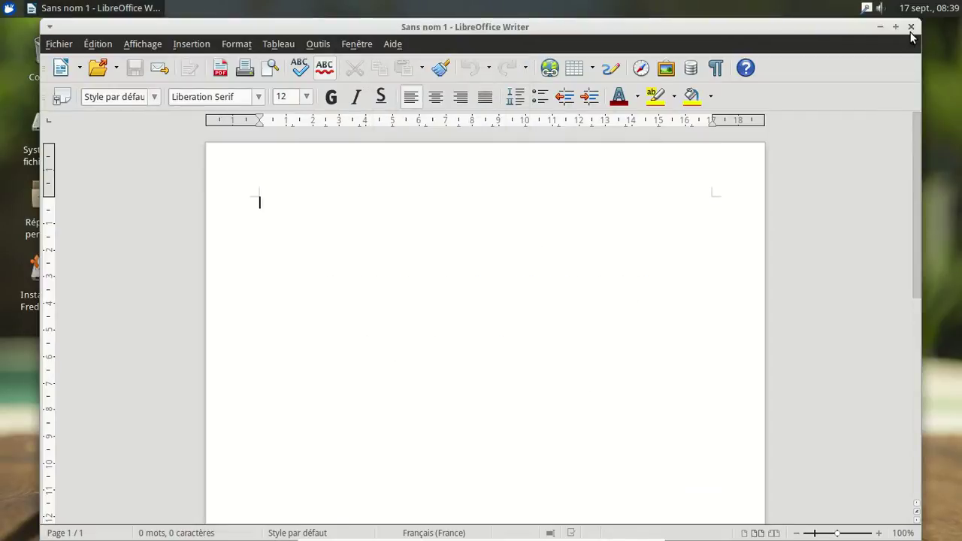
pyautogui.click(910, 30)
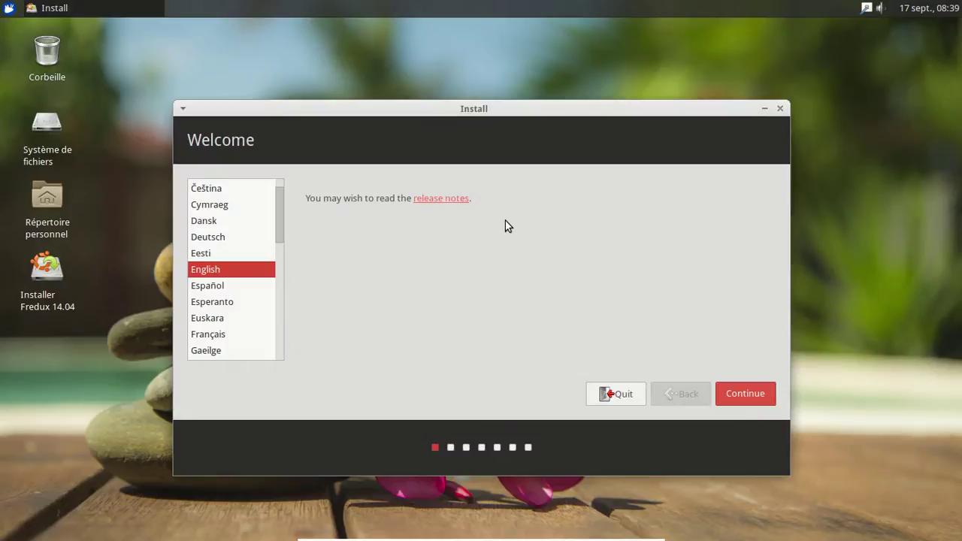
# Step: Install Fredux in Français, erasing the whole disk and keeping the Français keyboard layout
pyautogui.click(222, 334)
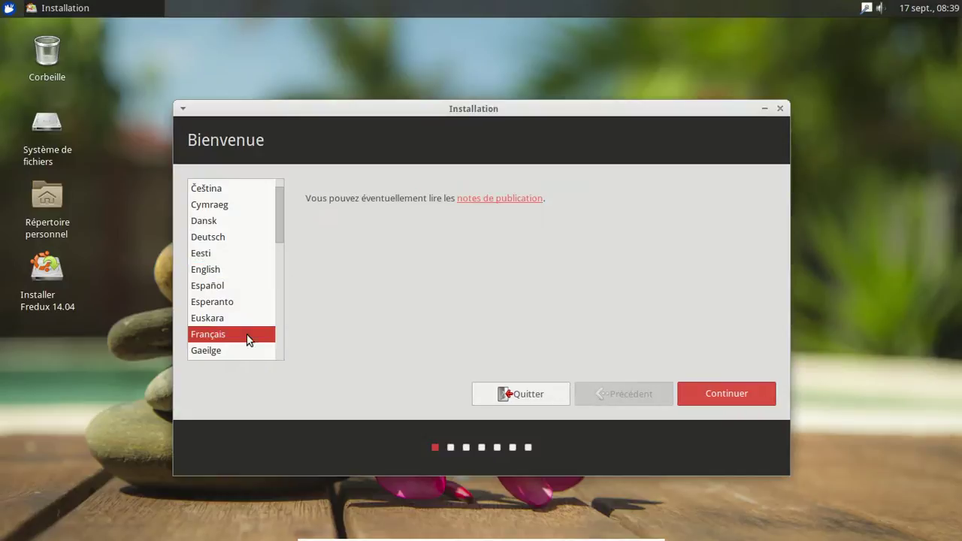
pyautogui.click(721, 396)
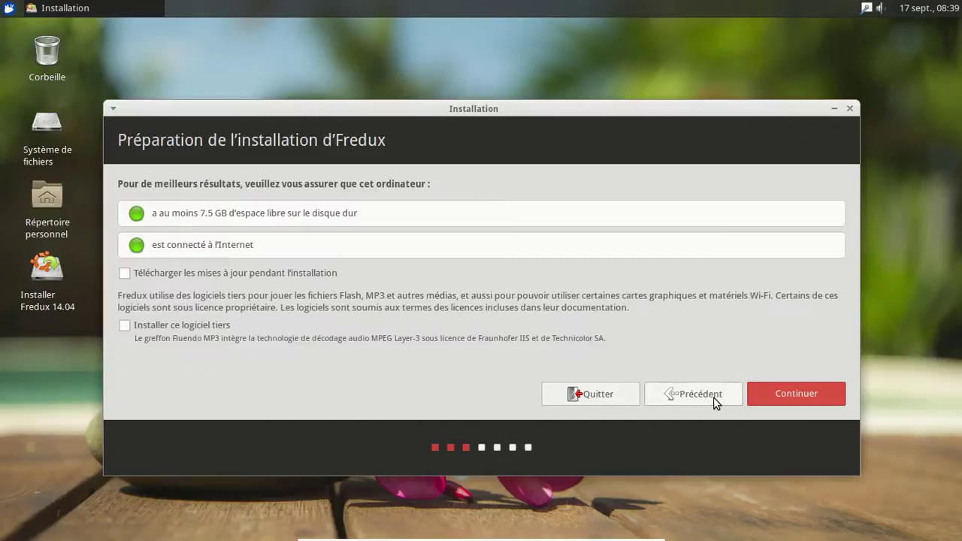
pyautogui.click(797, 401)
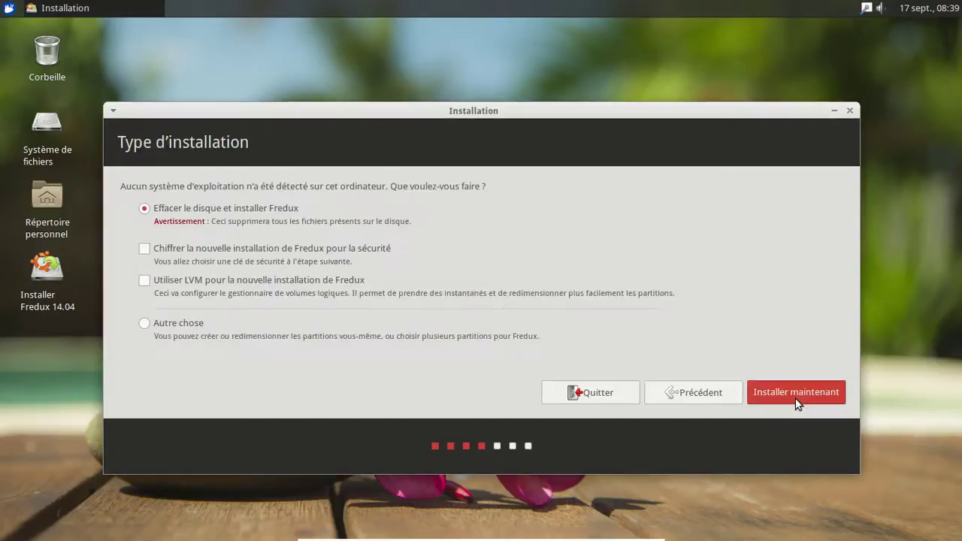
pyautogui.click(796, 399)
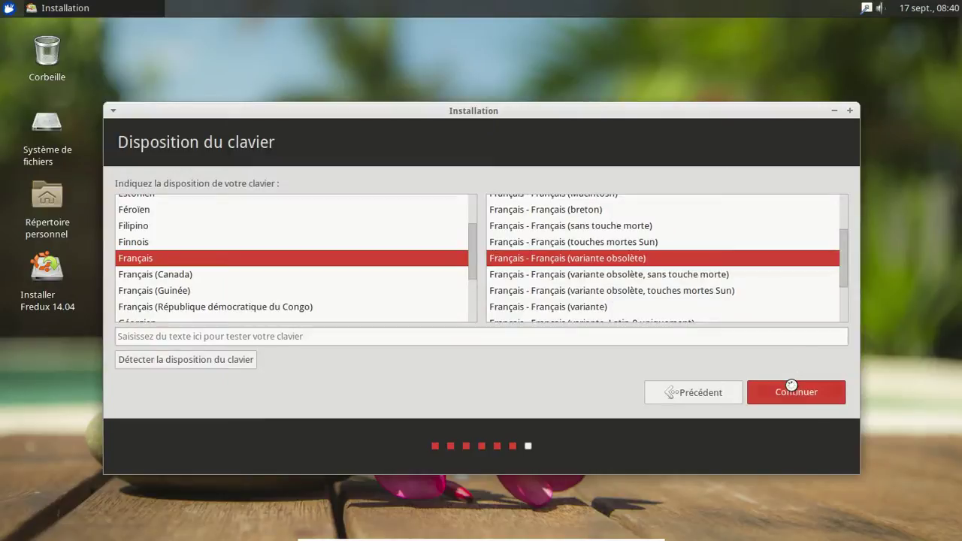
pyautogui.click(791, 387)
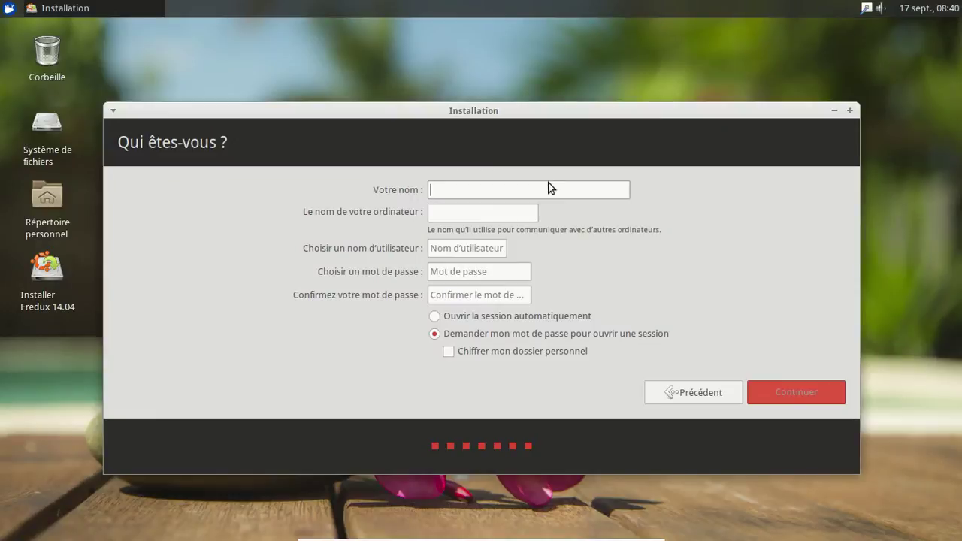
# Step: Enter the user's full name and a computer name in the Qui êtes-vous form, correcting typos
pyautogui.write('Eric d')
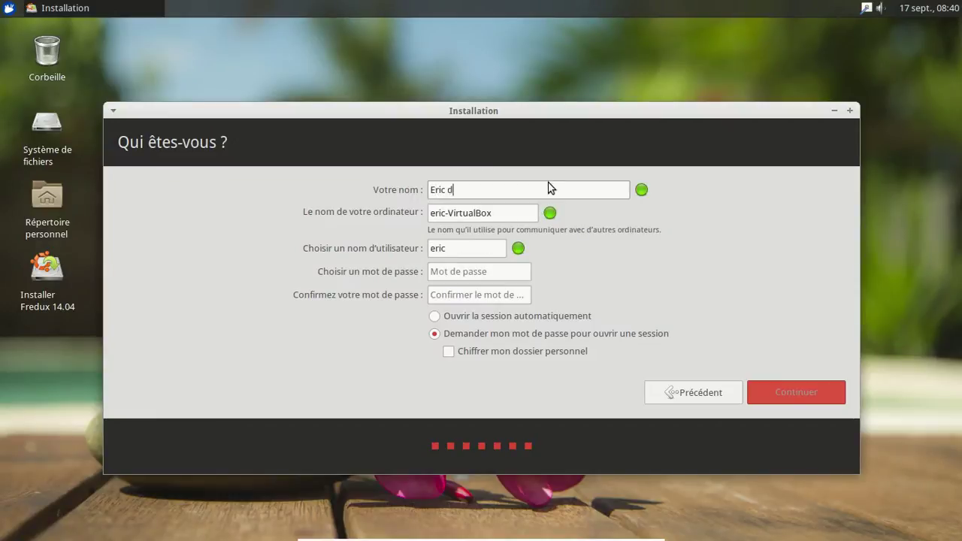
pyautogui.write('e la Figuier')
pyautogui.press('BackSpace')
pyautogui.press('BackSpace')
pyautogui.write('ere')
pyautogui.press('Tab')
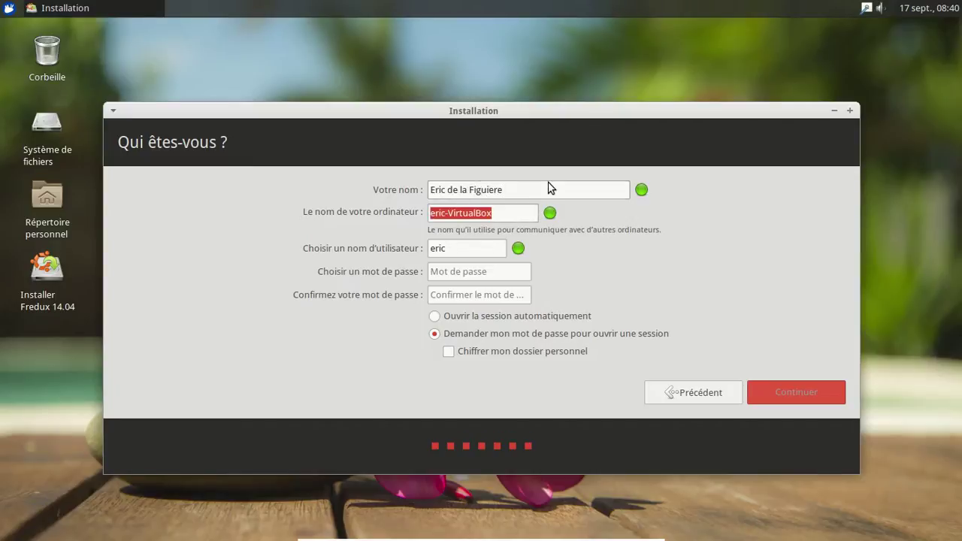
pyautogui.write('er')
pyautogui.press('BackSpace')
pyautogui.press('BackSpace')
pyautogui.write('eric-fre')
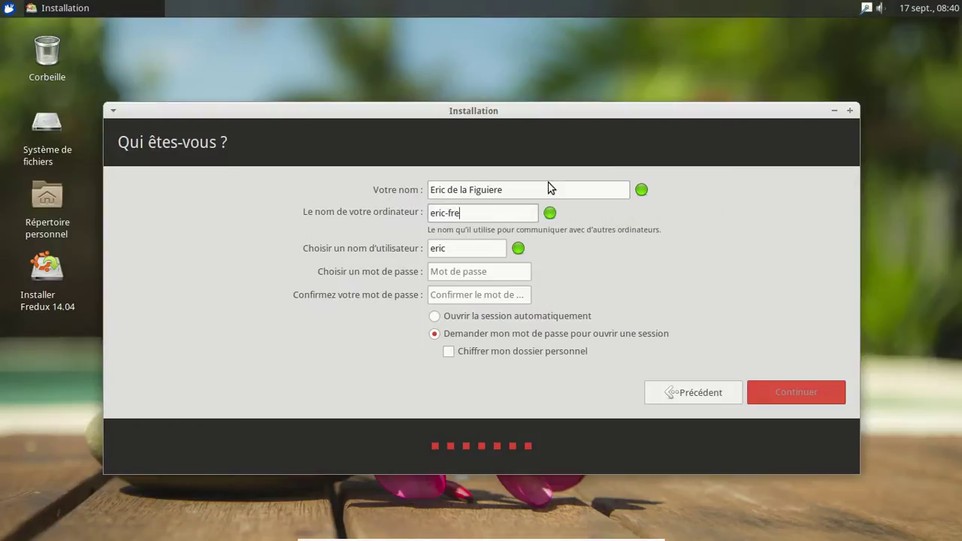
pyautogui.write('dux')
# Step: Enter and confirm the account password, retyping mistakes, then start the installation
pyautogui.press('Tab')
pyautogui.press('Tab')
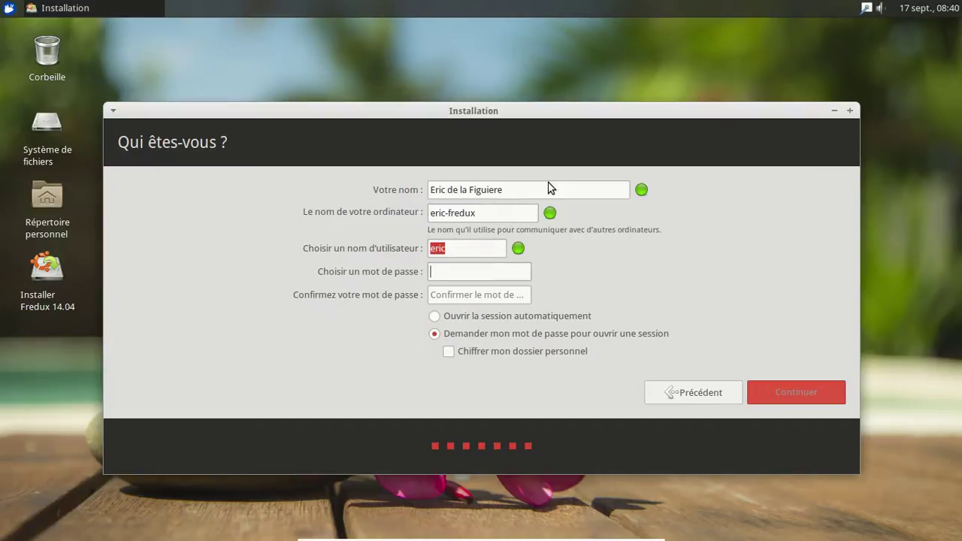
pyautogui.press('BackSpace')
pyautogui.press('BackSpace')
pyautogui.press('BackSpace')
pyautogui.press('BackSpace')
pyautogui.press('BackSpace')
pyautogui.press('BackSpace')
pyautogui.press('BackSpace')
pyautogui.press('BackSpace')
pyautogui.press('BackSpace')
pyautogui.press('BackSpace')
pyautogui.press('BackSpace')
pyautogui.press('BackSpace')
pyautogui.press('Tab')
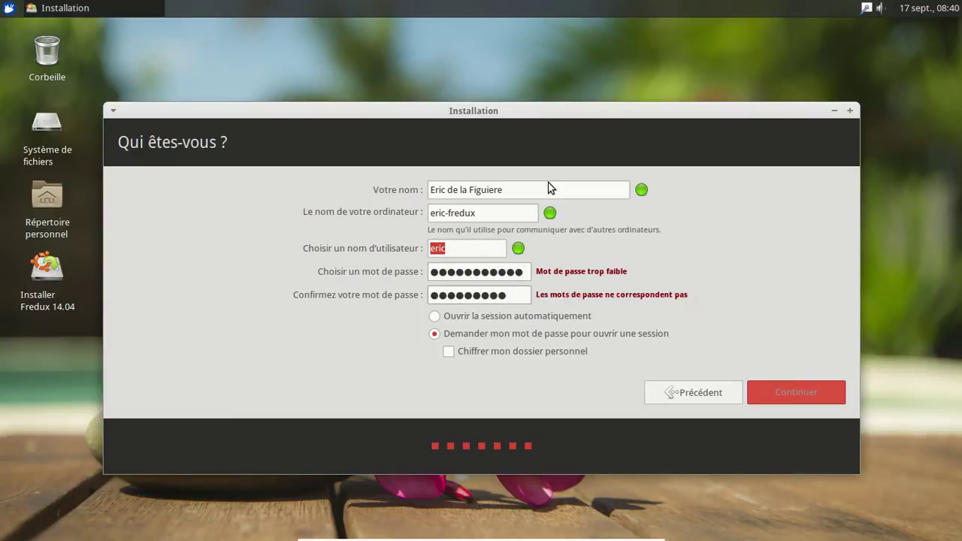
pyautogui.hotkey('shift', 'Tab')
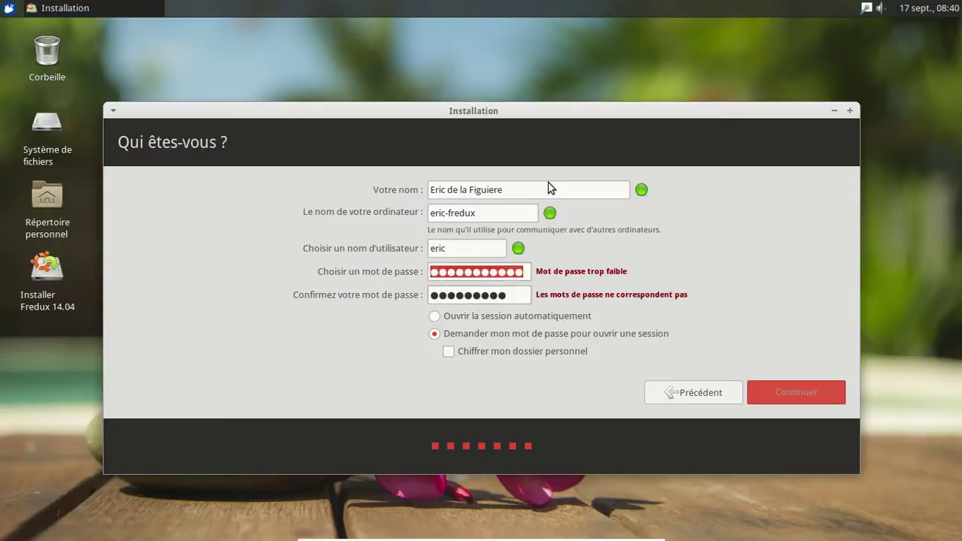
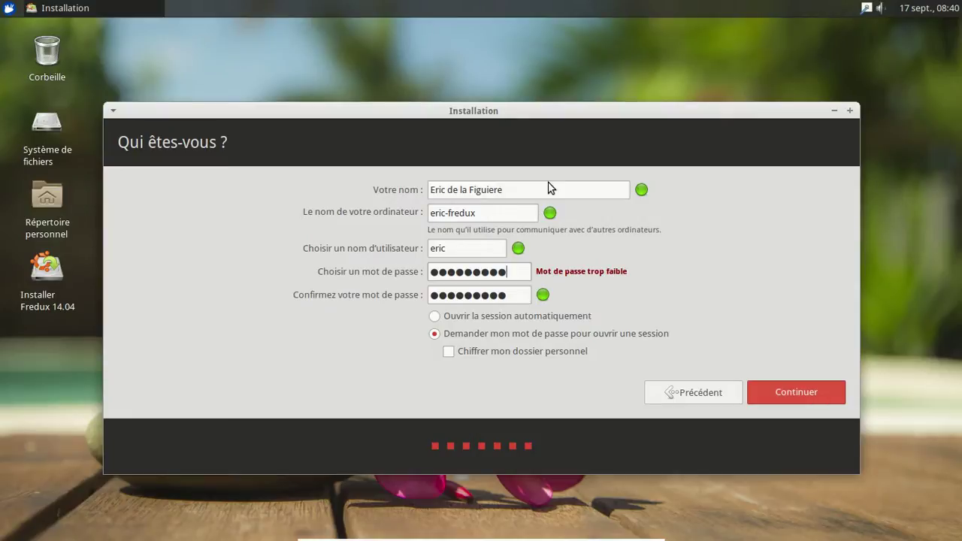
pyautogui.click(801, 390)
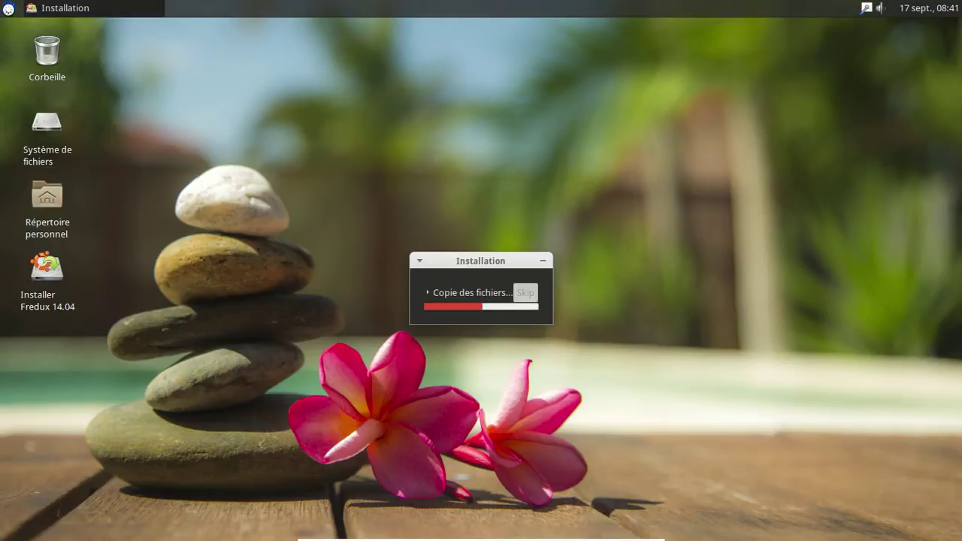
# Step: Let file copying run past the halfway mark, then open the Whisker Menu
pyautogui.click(7, 8)
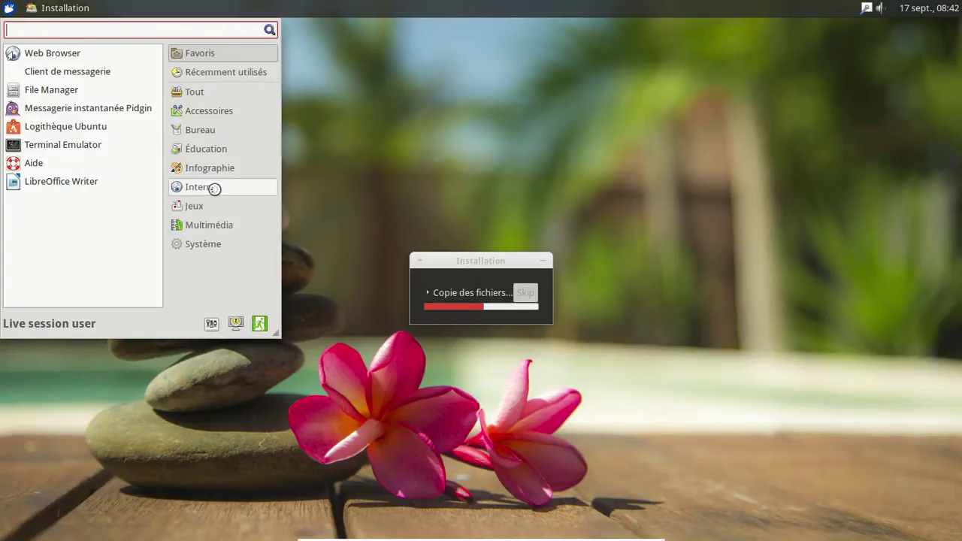
# Step: Start Firefox and load remastersys.com in the address bar
pyautogui.click(105, 55)
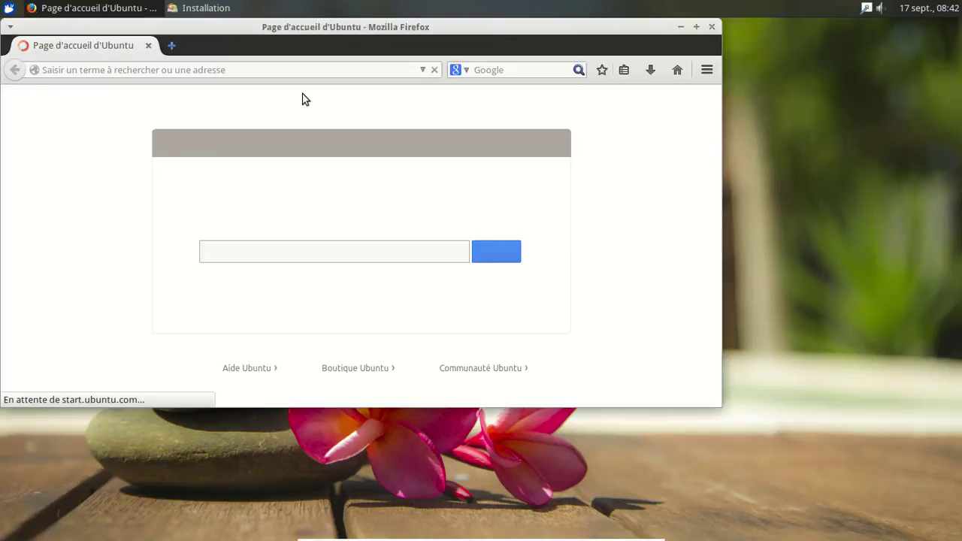
pyautogui.click(290, 70)
pyautogui.write('remas')
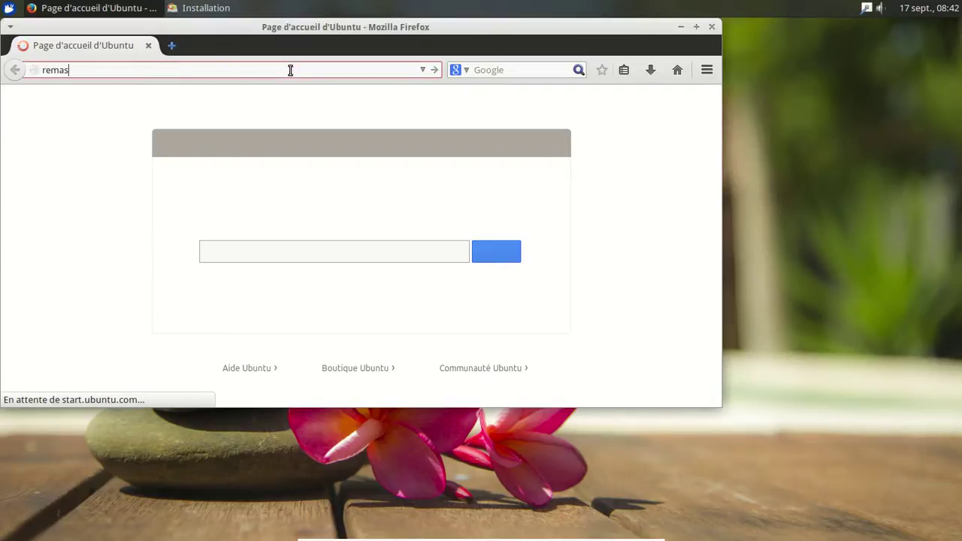
pyautogui.write('tersys.com')
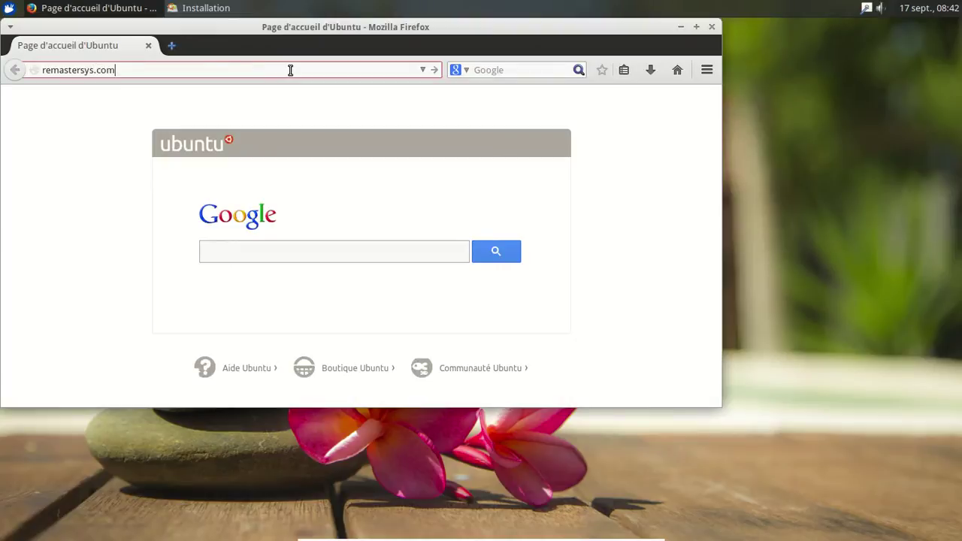
pyautogui.press('Return')
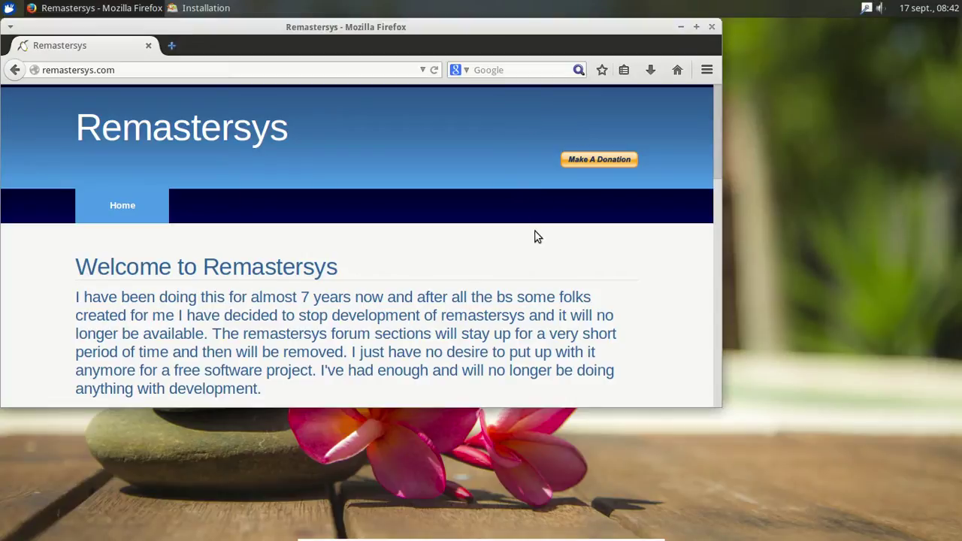
pyautogui.scroll(-1, 543, 230)
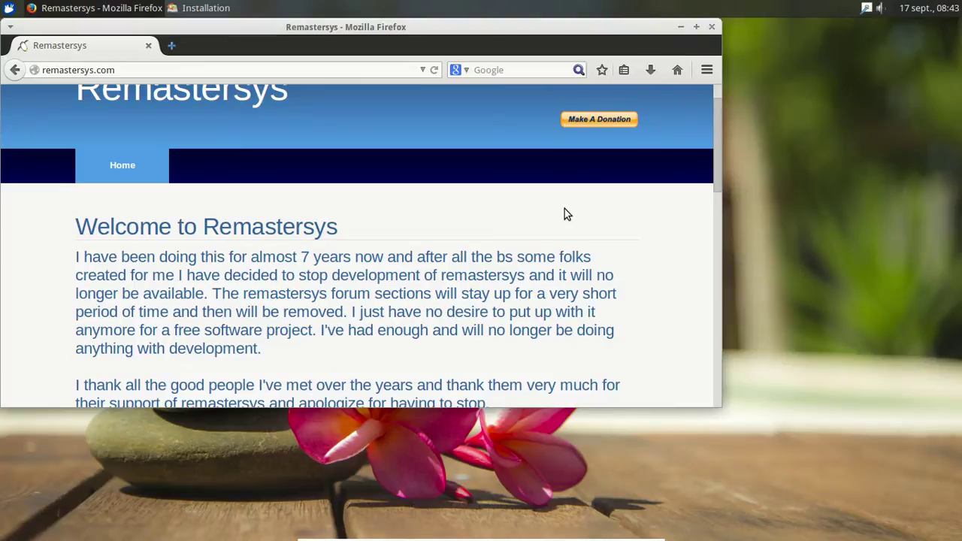
pyautogui.scroll(-1, 564, 209)
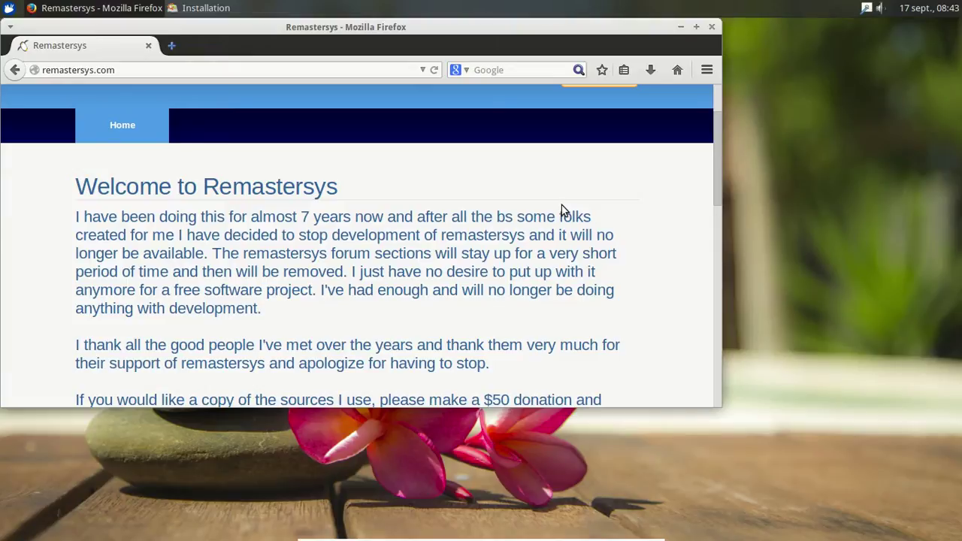
pyautogui.scroll(-4, 561, 210)
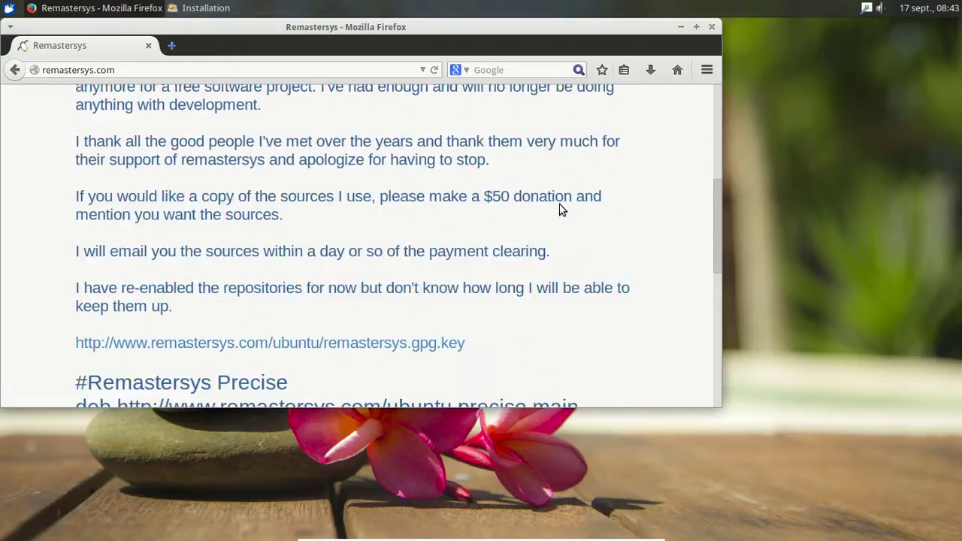
pyautogui.scroll(-10, 562, 210)
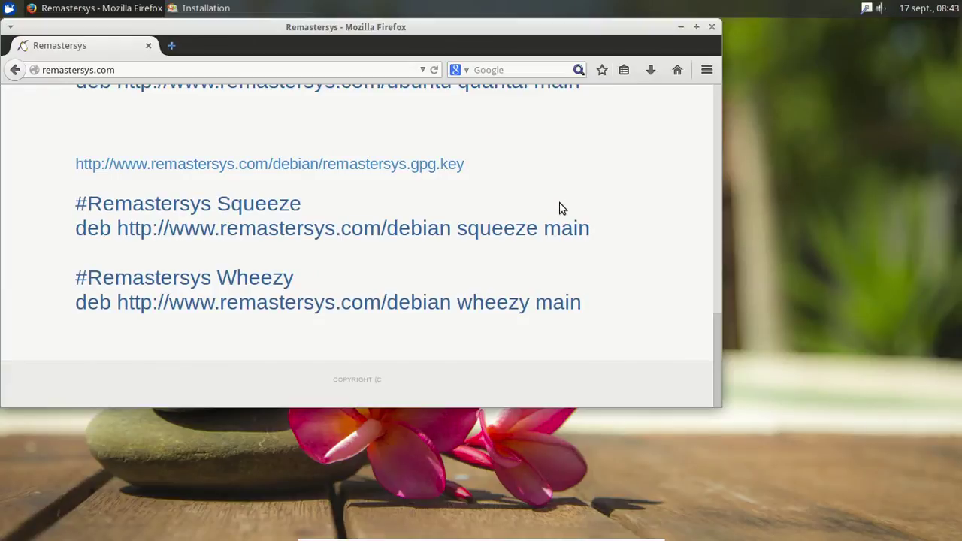
pyautogui.scroll(14, 560, 208)
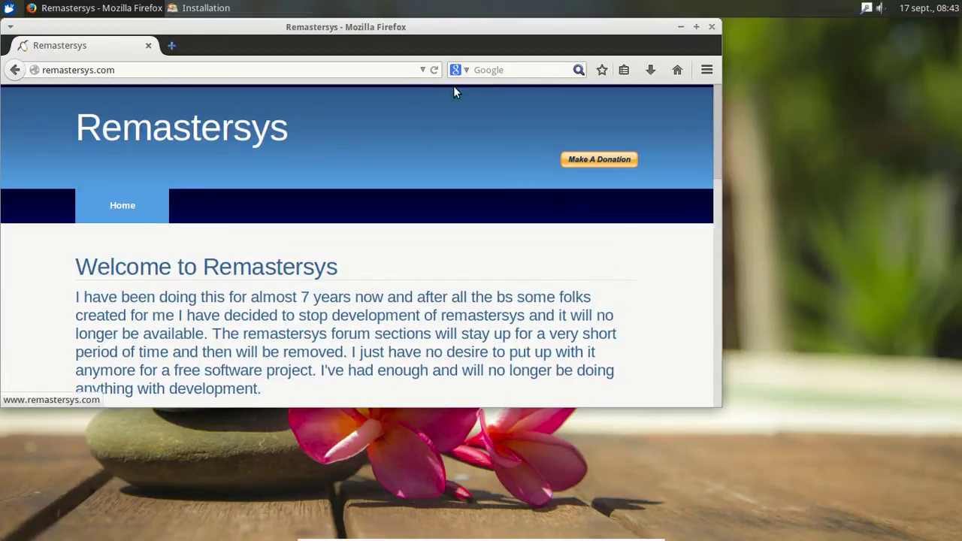
# Step: Google 'remastersys' and open the English Wikipedia result in a new tab, then view it
pyautogui.click(481, 71)
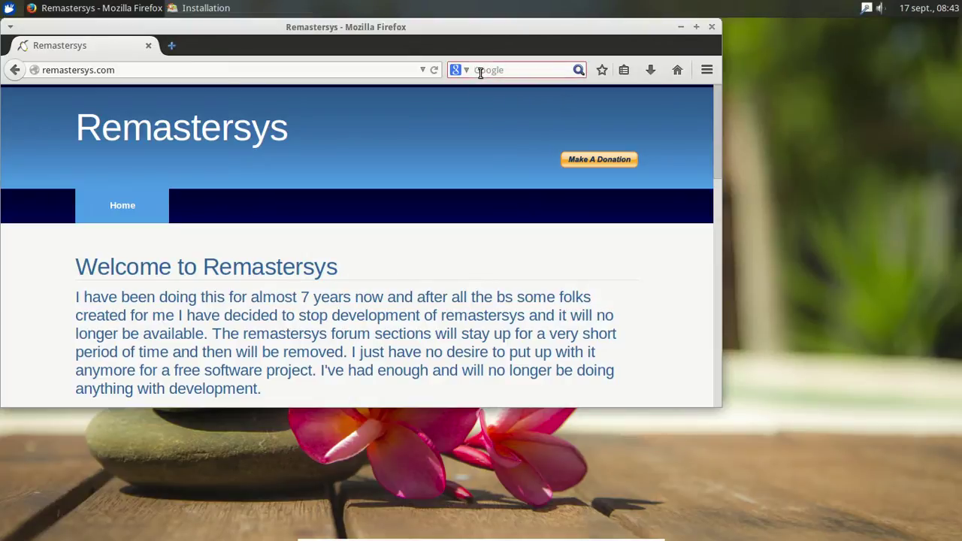
pyautogui.click(481, 72)
pyautogui.write('remastersys')
pyautogui.press('Return')
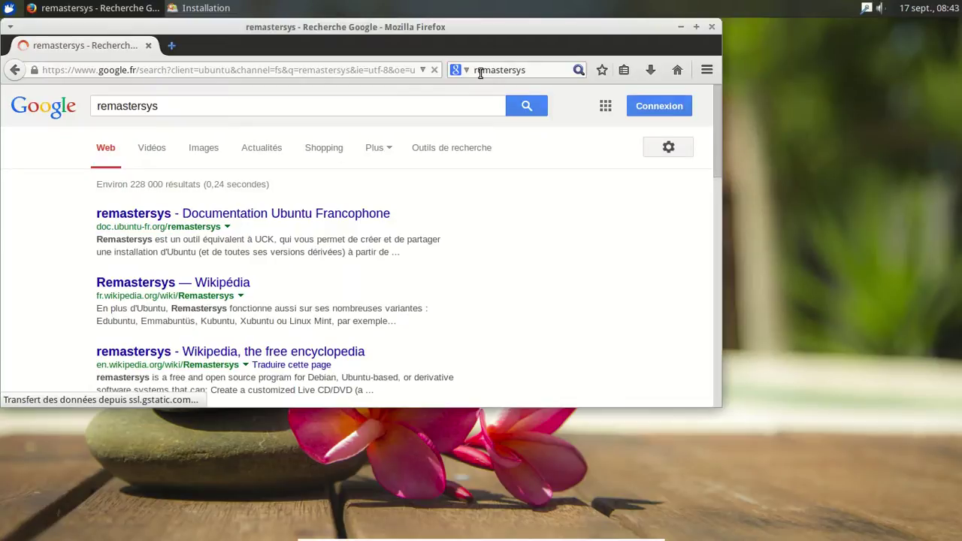
pyautogui.scroll(-2, 528, 250)
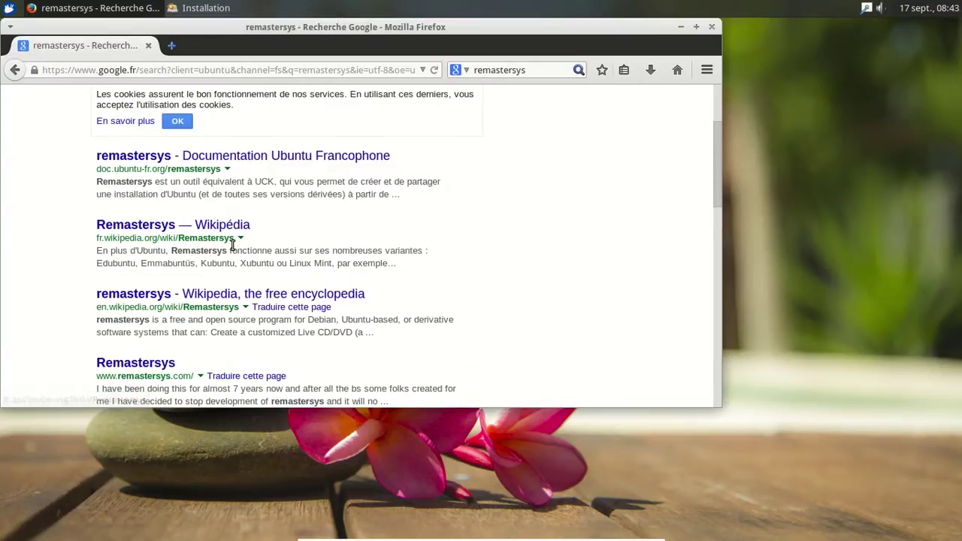
pyautogui.middleClick(237, 296)
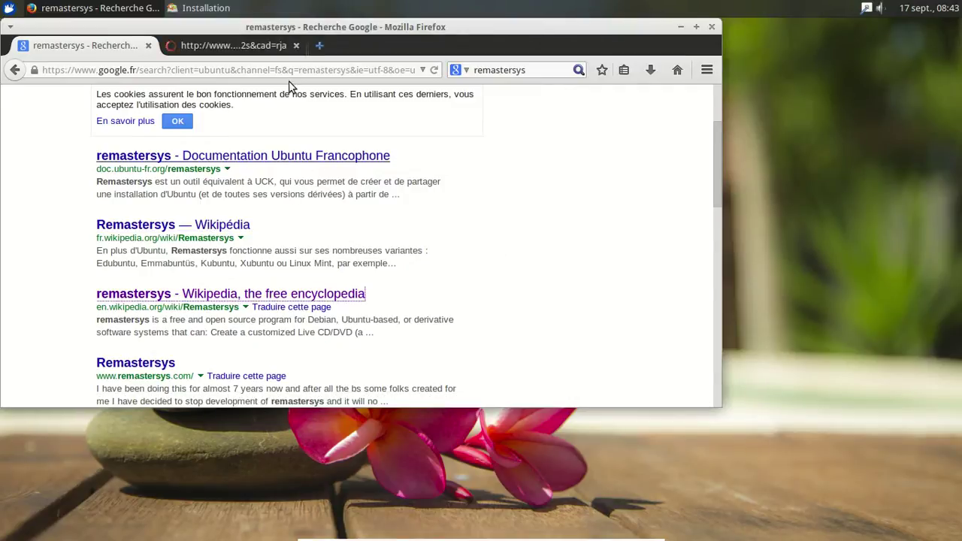
pyautogui.click(262, 45)
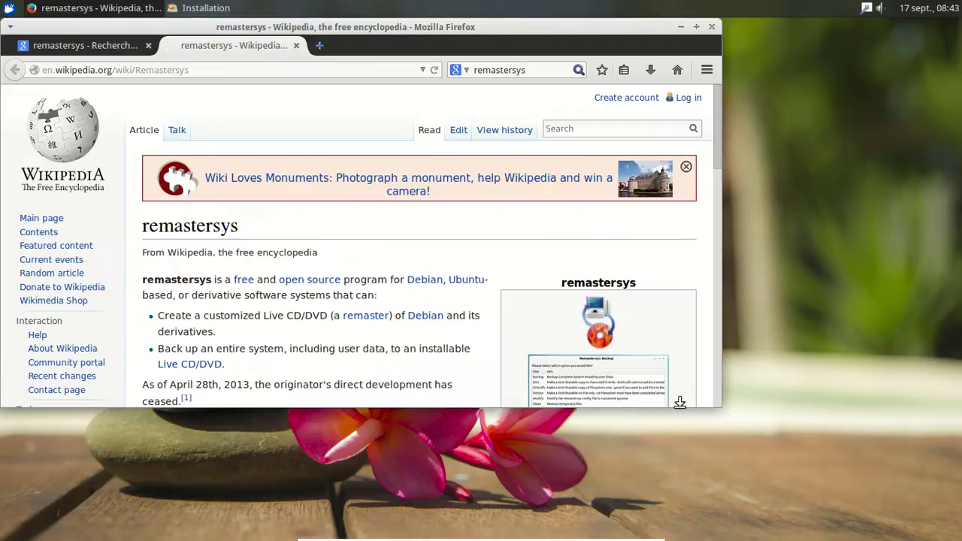
# Step: Scroll the remastersys article to See also and open Reconstructor in a background tab
pyautogui.scroll(-3, 620, 258)
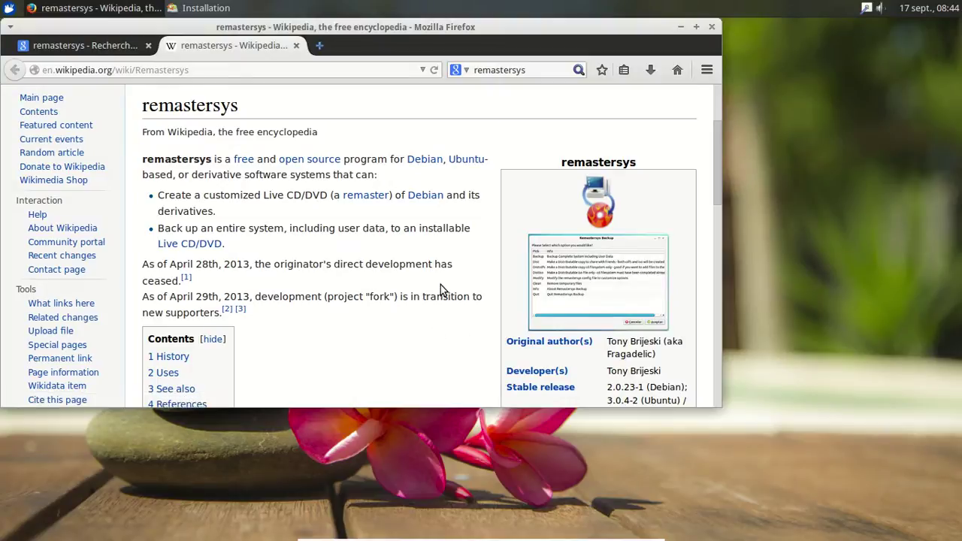
pyautogui.scroll(-1, 440, 287)
pyautogui.scroll(-1, 441, 286)
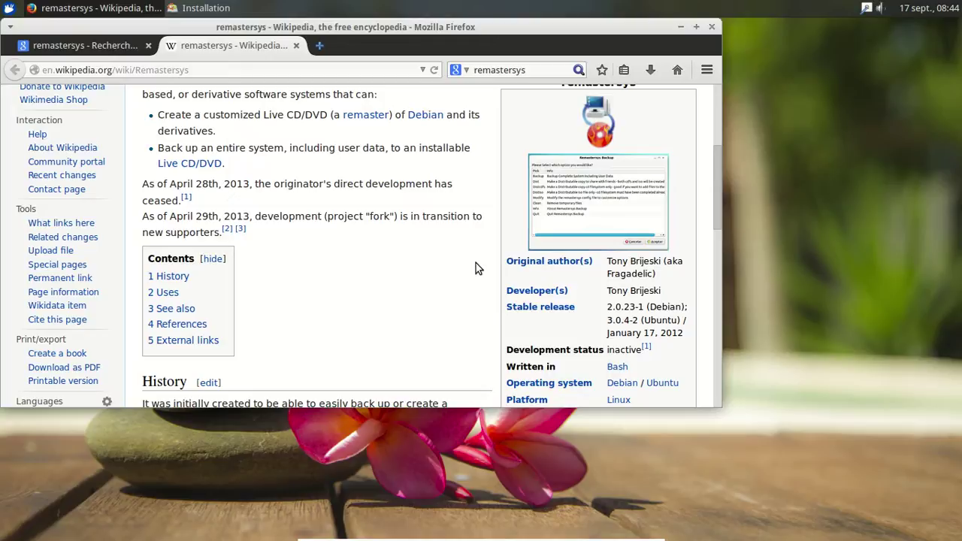
pyautogui.scroll(-4, 476, 268)
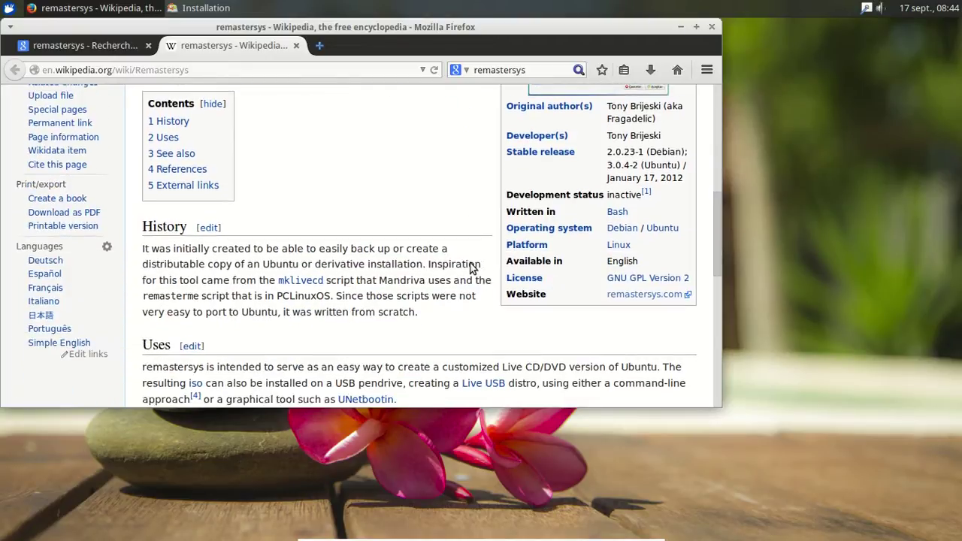
pyautogui.scroll(-3, 469, 267)
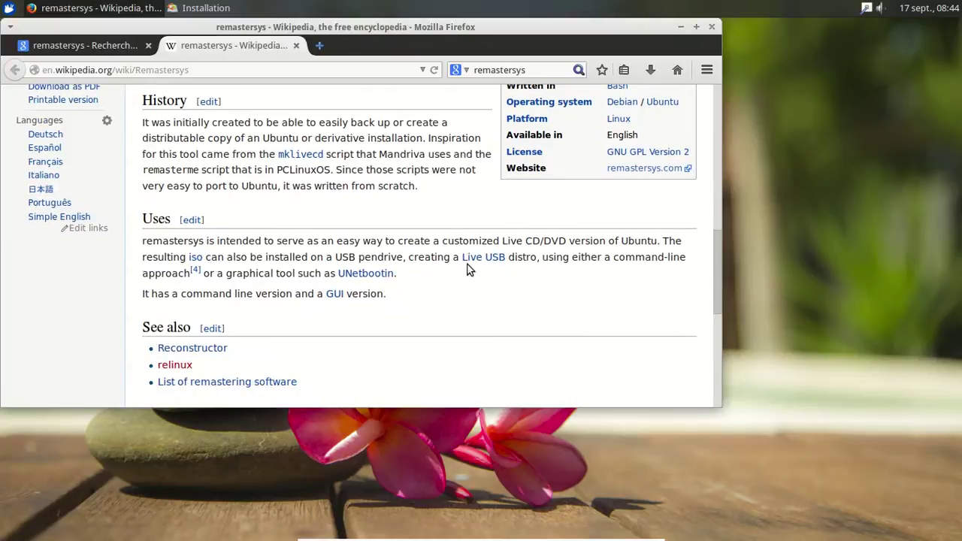
pyautogui.scroll(-2, 466, 269)
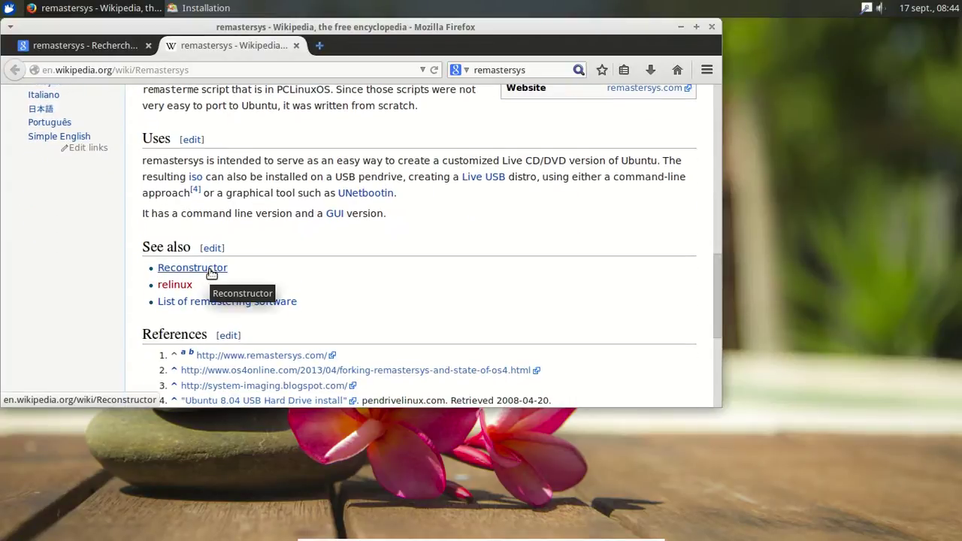
pyautogui.middleClick(211, 273)
# Step: Skim the Reconstructor article, then close its tab to return to remastersys's See also list
pyautogui.click(377, 45)
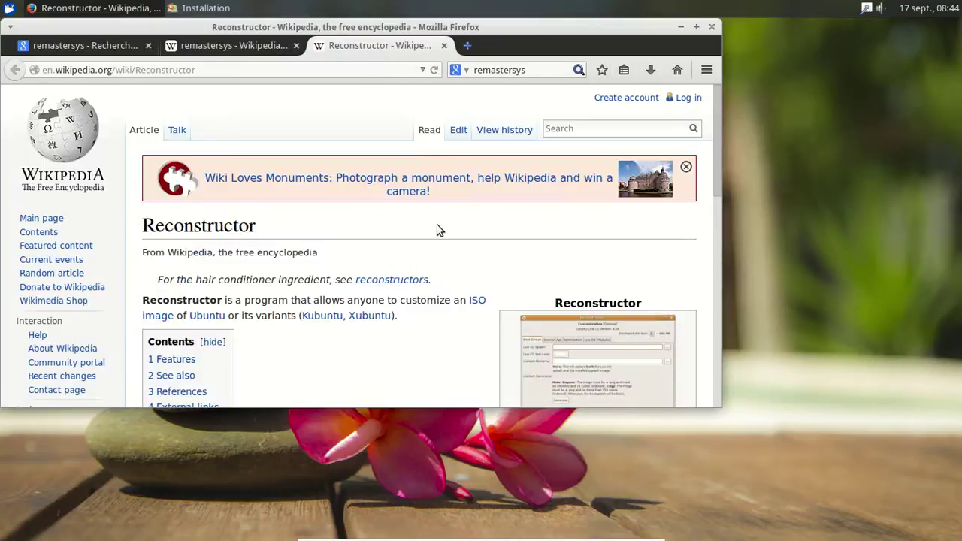
pyautogui.scroll(-4, 439, 229)
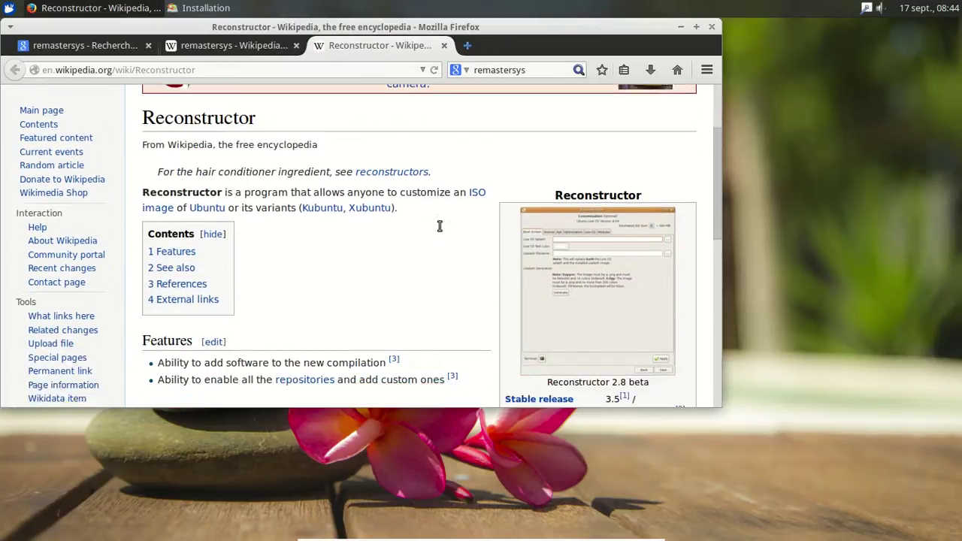
pyautogui.scroll(-2, 438, 229)
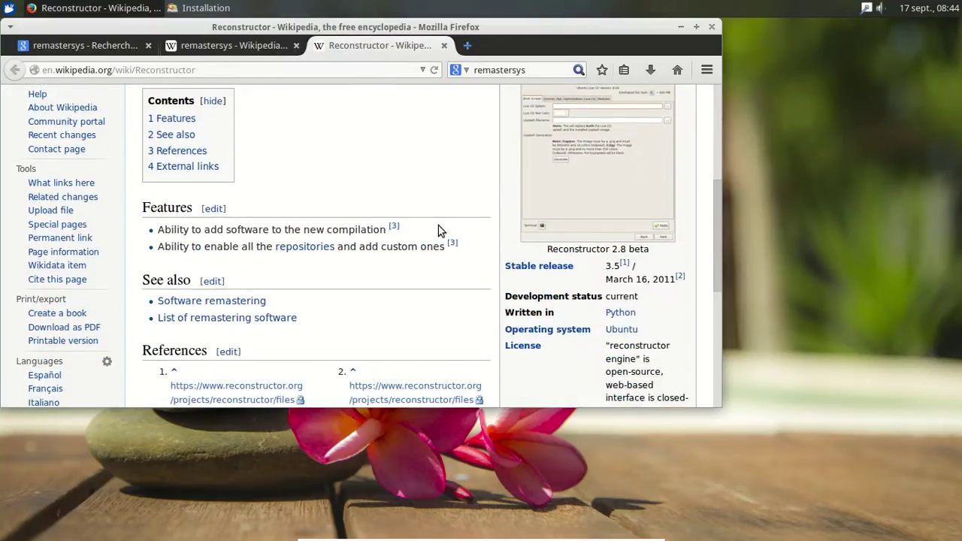
pyautogui.scroll(-2, 440, 231)
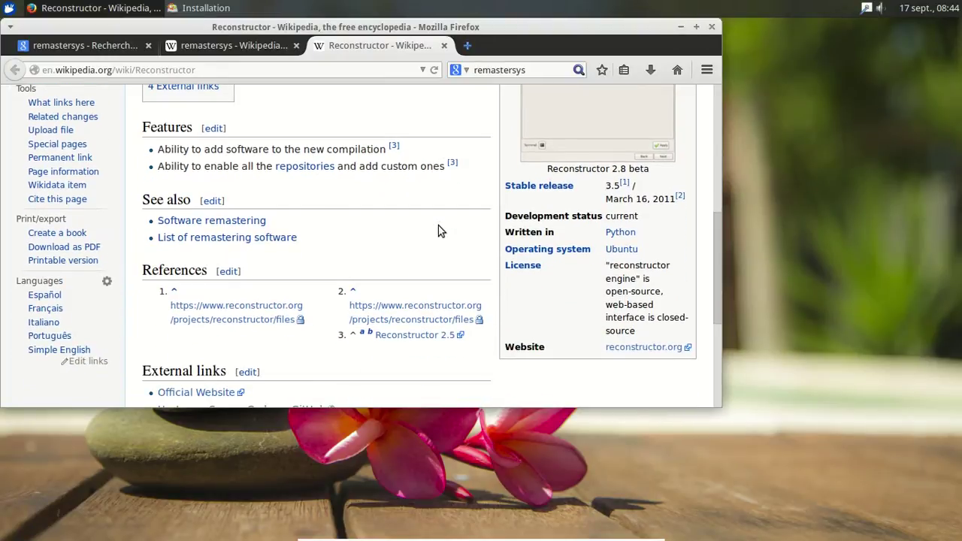
pyautogui.scroll(4, 440, 230)
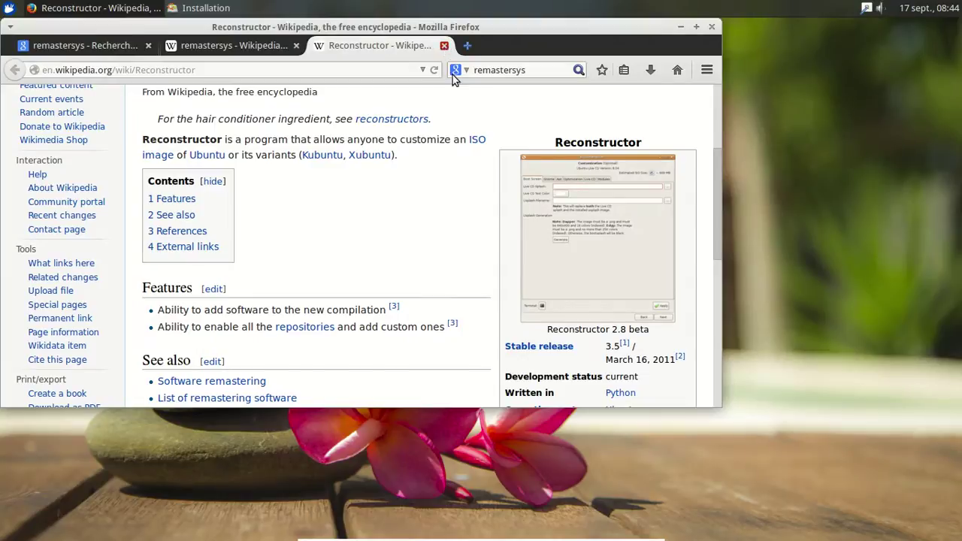
pyautogui.click(444, 47)
pyautogui.scroll(-2, 463, 189)
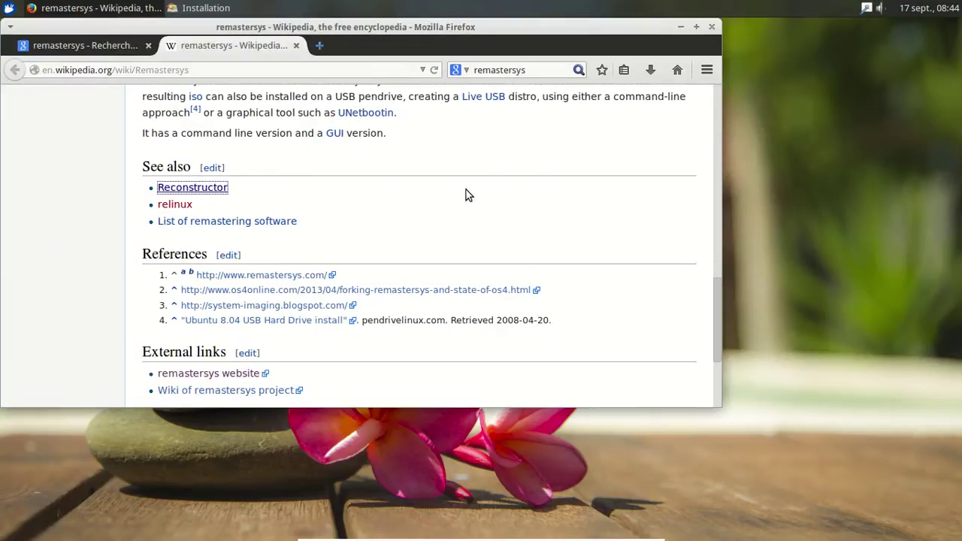
# Step: Open references 2 and 3, the os4online forking post and system-imaging blog, in new tabs
pyautogui.scroll(8, 466, 194)
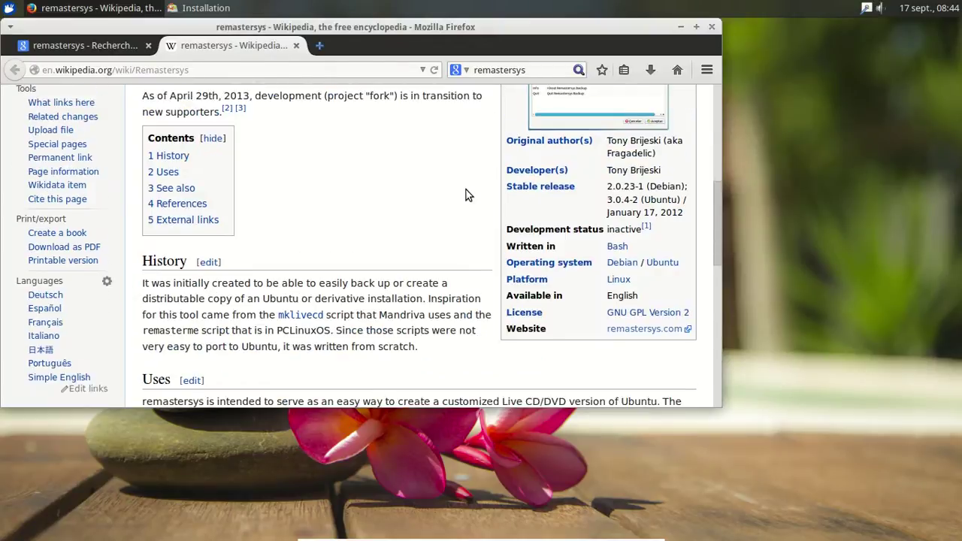
pyautogui.scroll(-7, 466, 194)
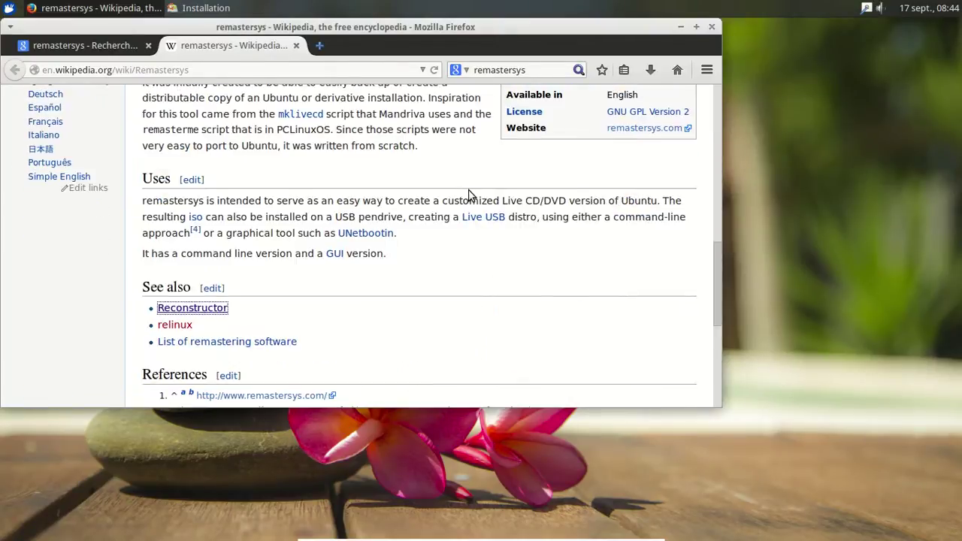
pyautogui.scroll(-1, 471, 196)
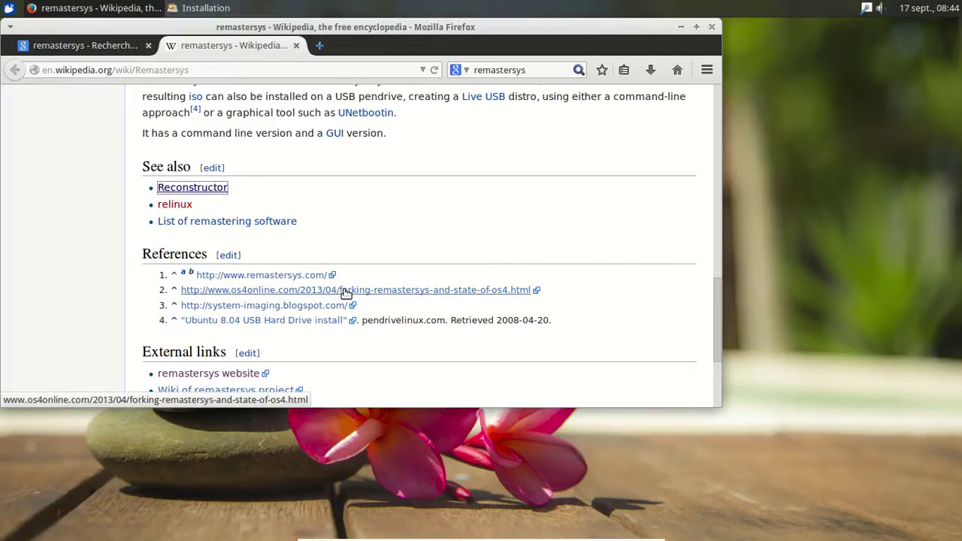
pyautogui.middleClick(346, 292)
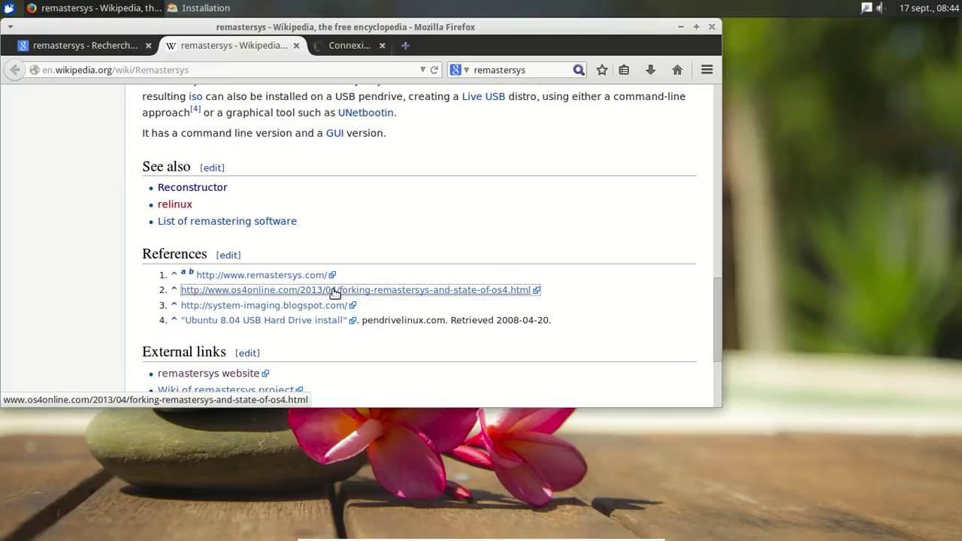
pyautogui.middleClick(303, 311)
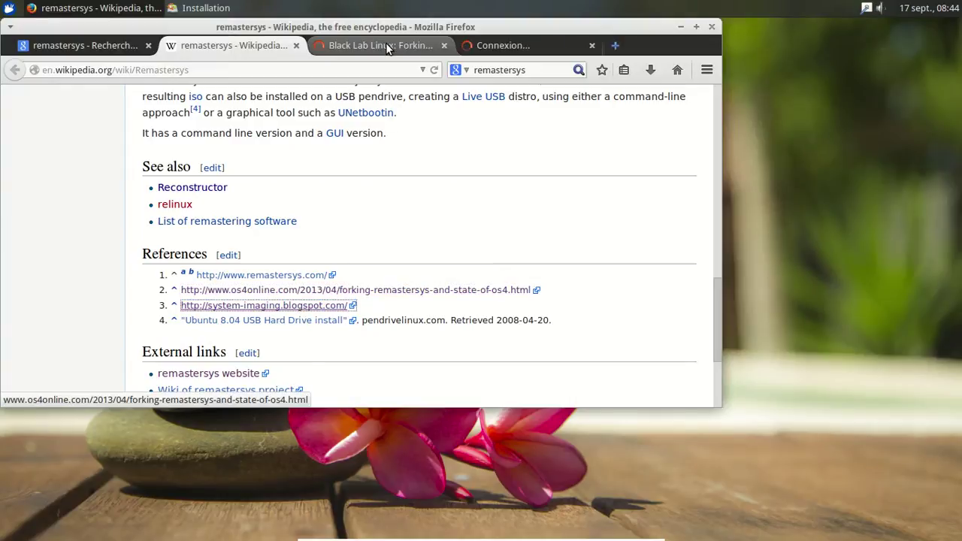
# Step: Read through the Black Lab Linux forking post, then close its tab
pyautogui.click(387, 45)
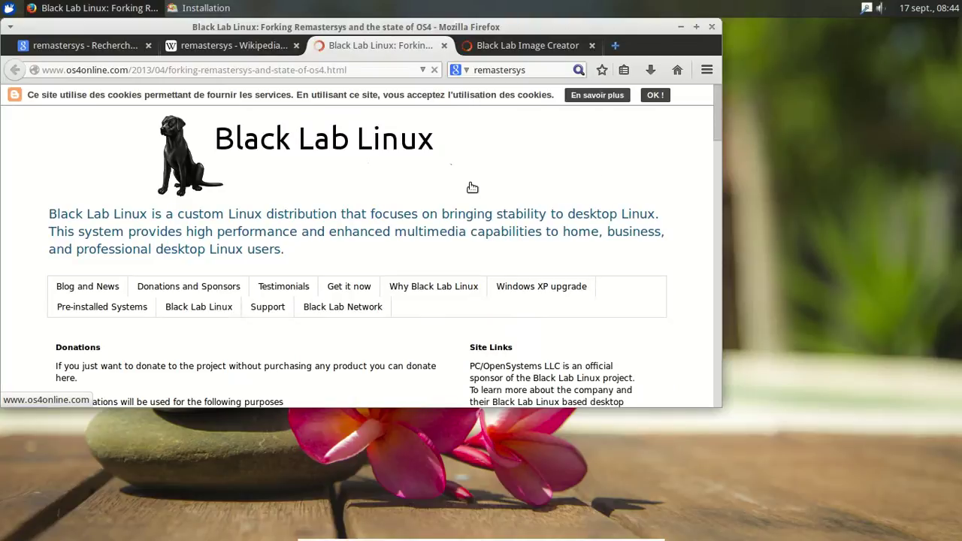
pyautogui.scroll(-5, 469, 189)
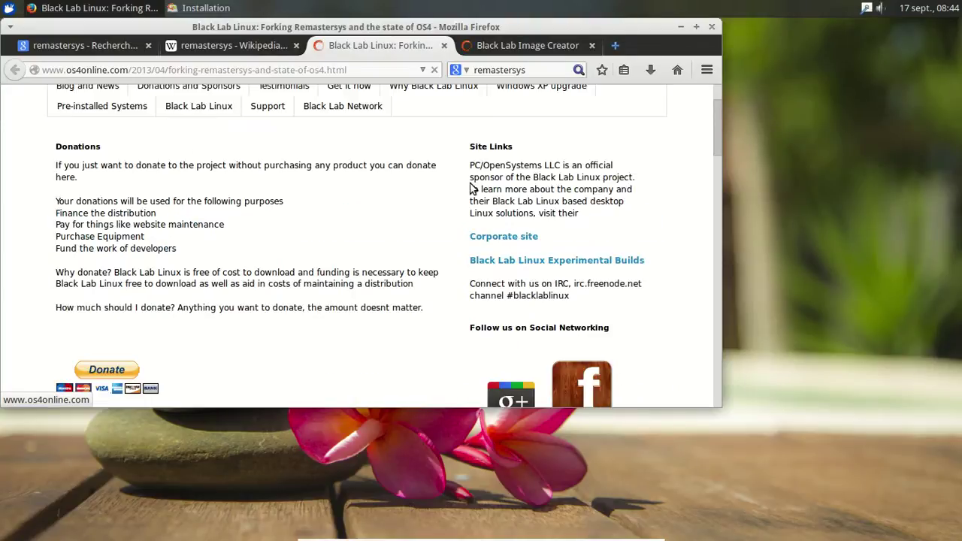
pyautogui.scroll(-2, 471, 189)
pyautogui.scroll(-3, 422, 215)
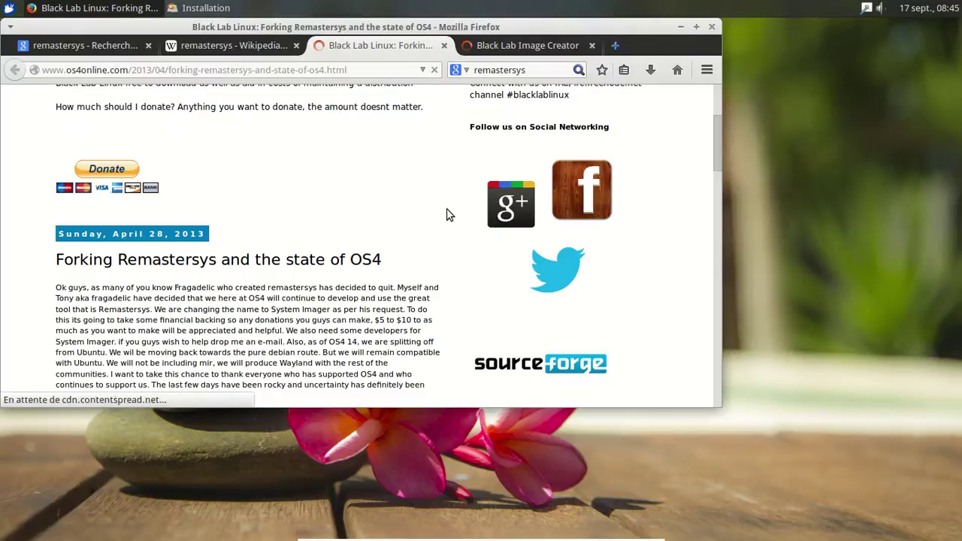
pyautogui.scroll(-1, 446, 215)
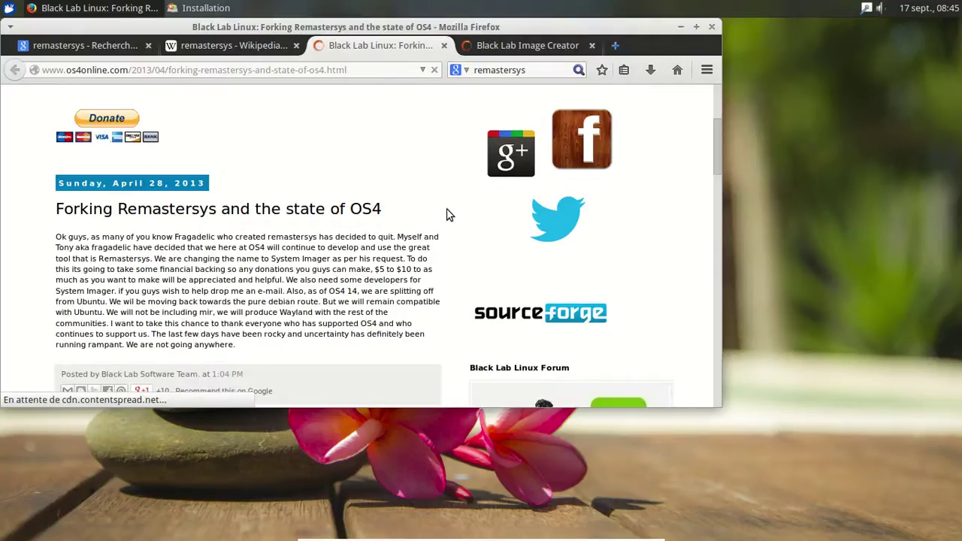
pyautogui.scroll(-1, 447, 215)
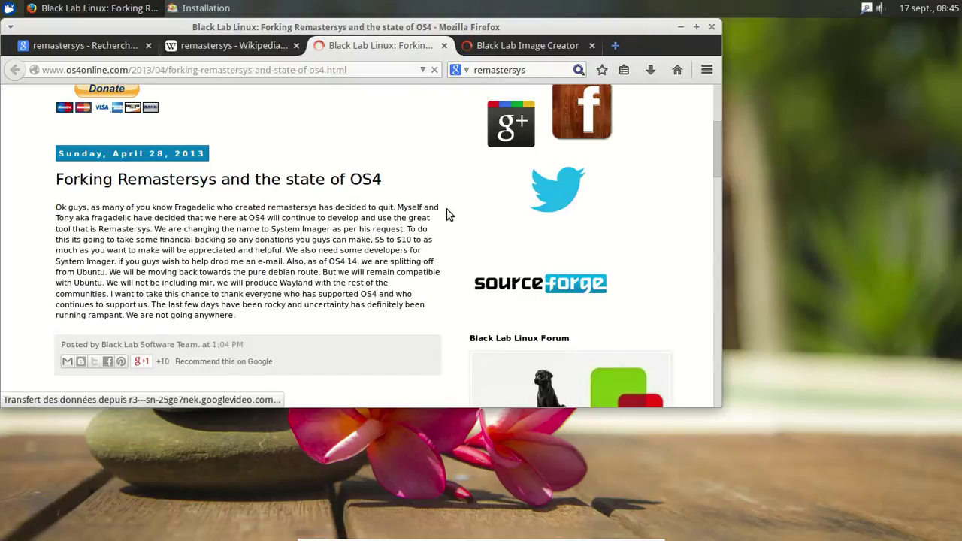
pyautogui.click(444, 46)
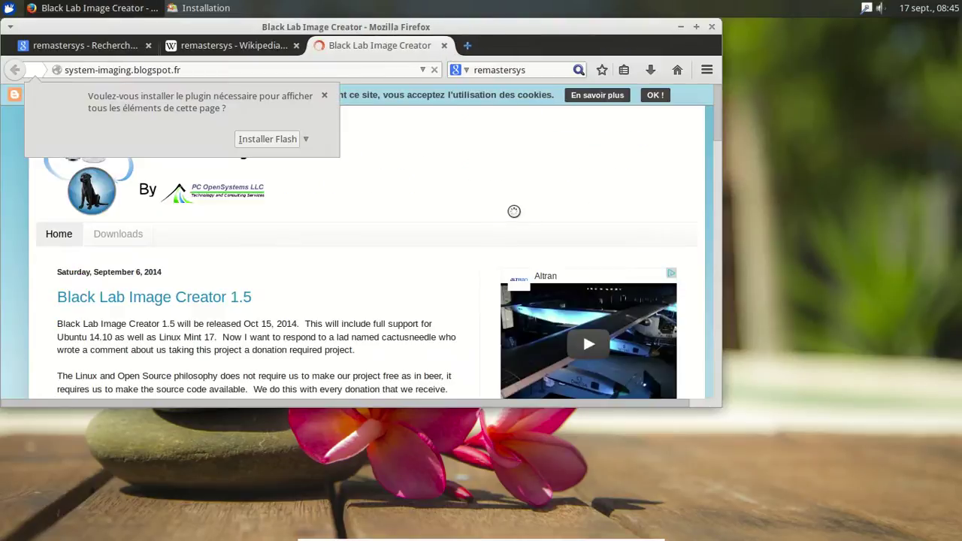
# Step: Dismiss the Flash plugin prompt, read the Black Lab Image Creator 1.5 post, then close its tab
pyautogui.click(325, 96)
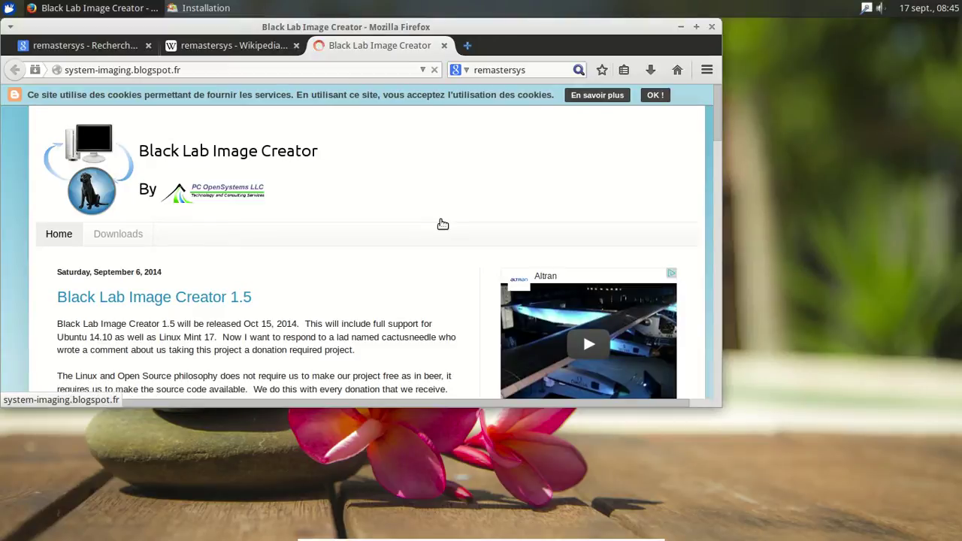
pyautogui.scroll(-3, 440, 221)
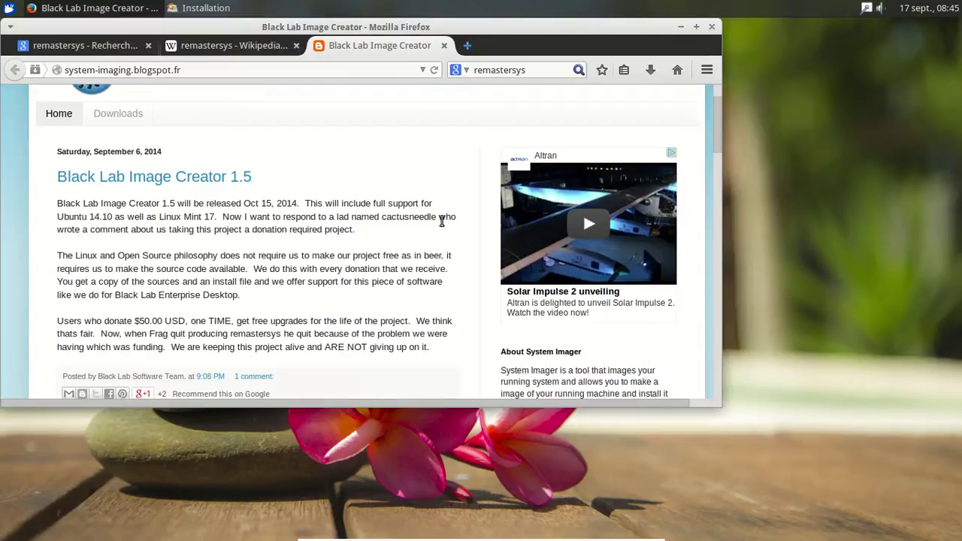
pyautogui.scroll(-5, 442, 222)
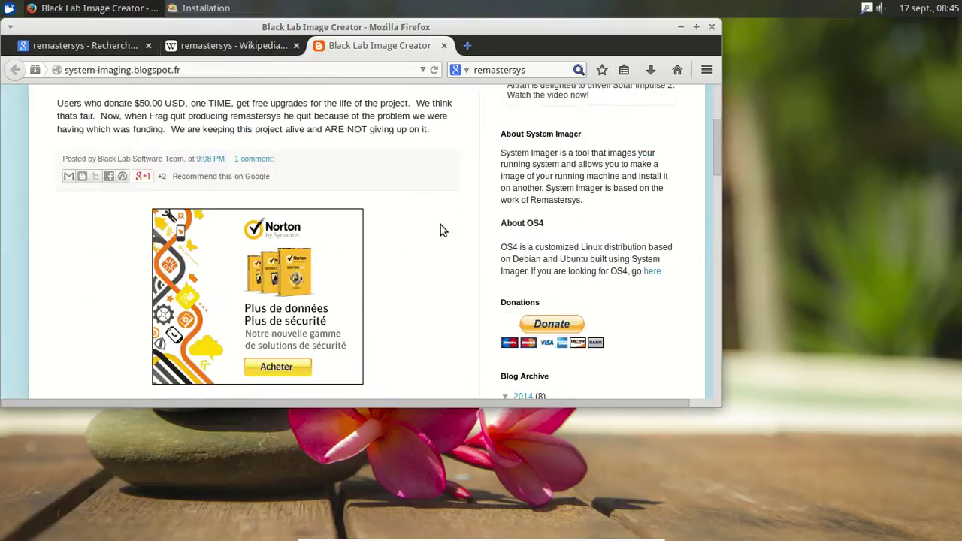
pyautogui.scroll(-1, 440, 225)
pyautogui.scroll(5, 440, 225)
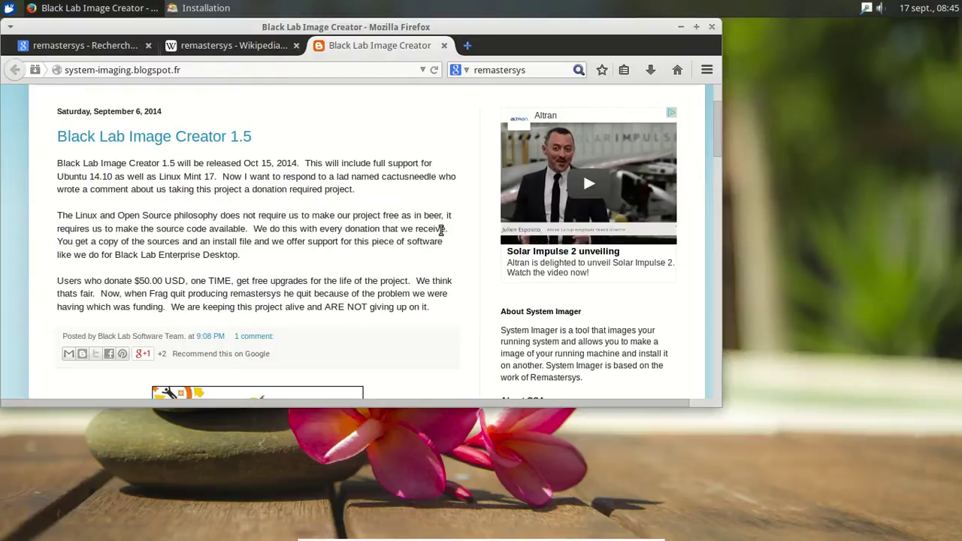
pyautogui.click(444, 47)
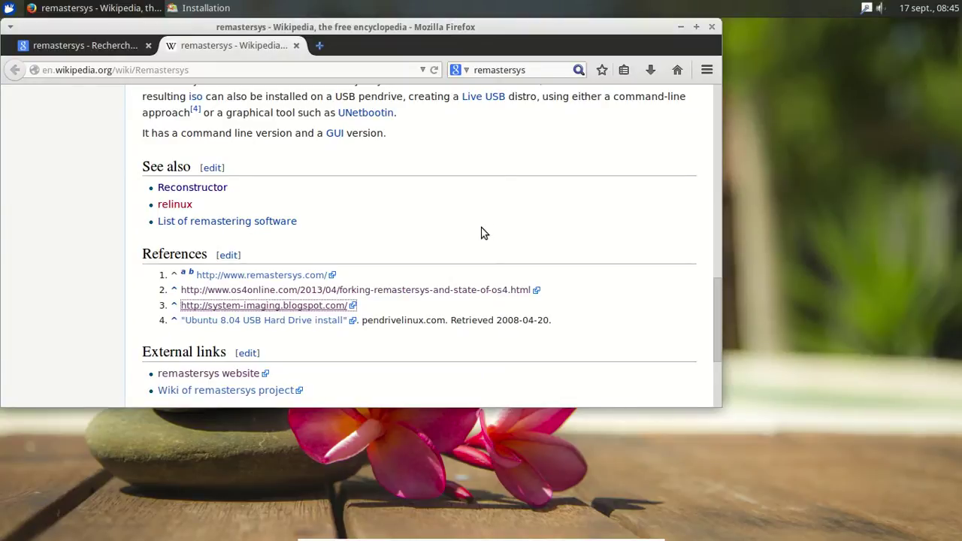
# Step: Close the remastersys Wikipedia tab and quit Firefox to reveal the Fredux installer progress
pyautogui.scroll(-4, 484, 233)
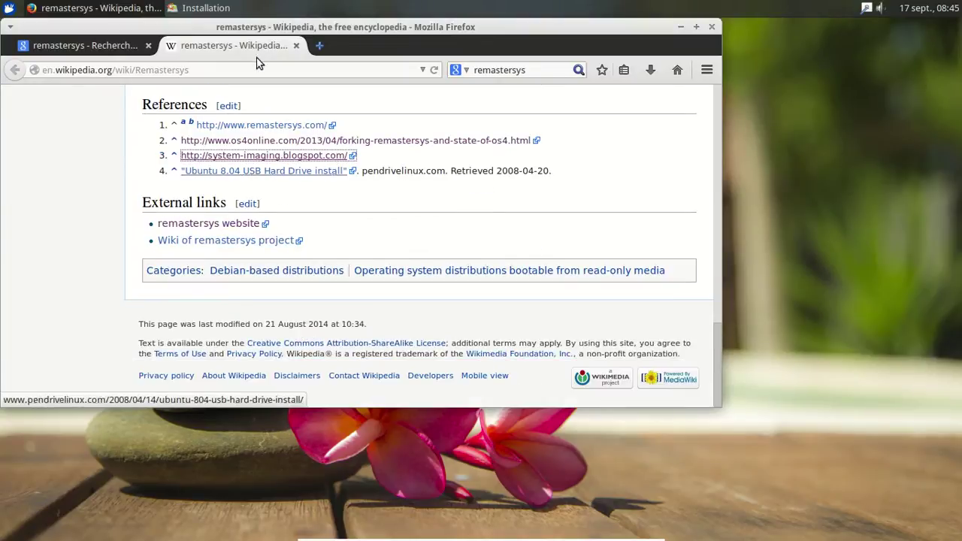
pyautogui.click(296, 46)
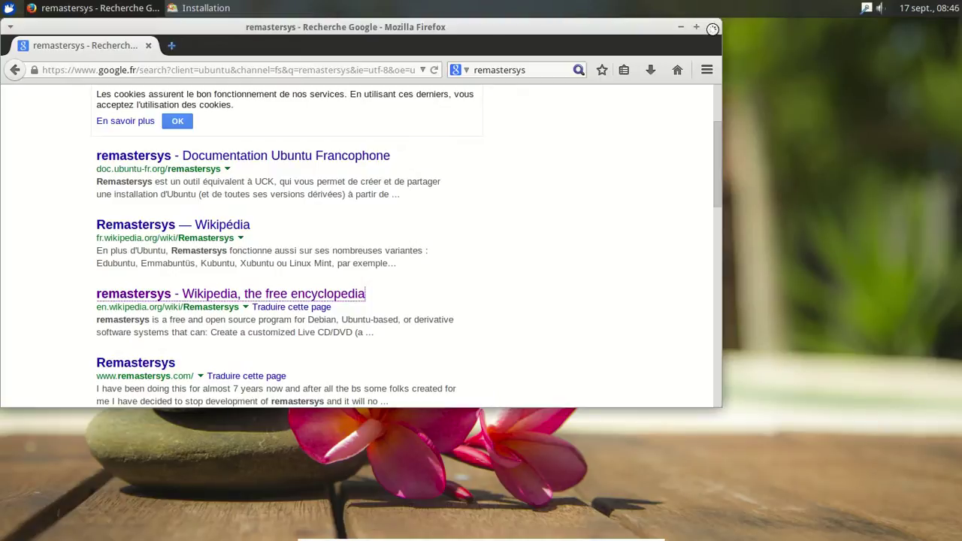
pyautogui.click(713, 28)
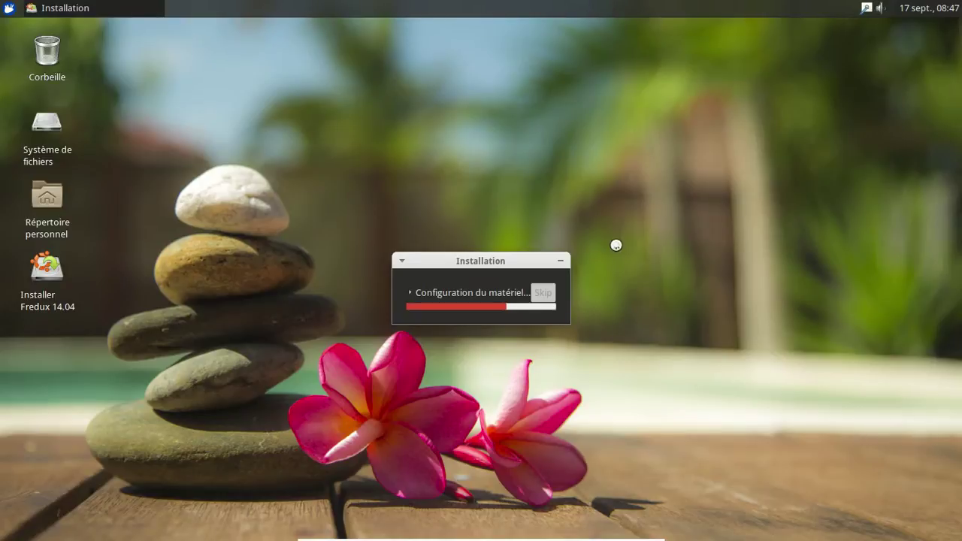
# Step: Move the installation progress window aside and wait for the 'Installation terminée' dialog
pyautogui.moveTo(475, 260); pyautogui.dragTo(424, 179)
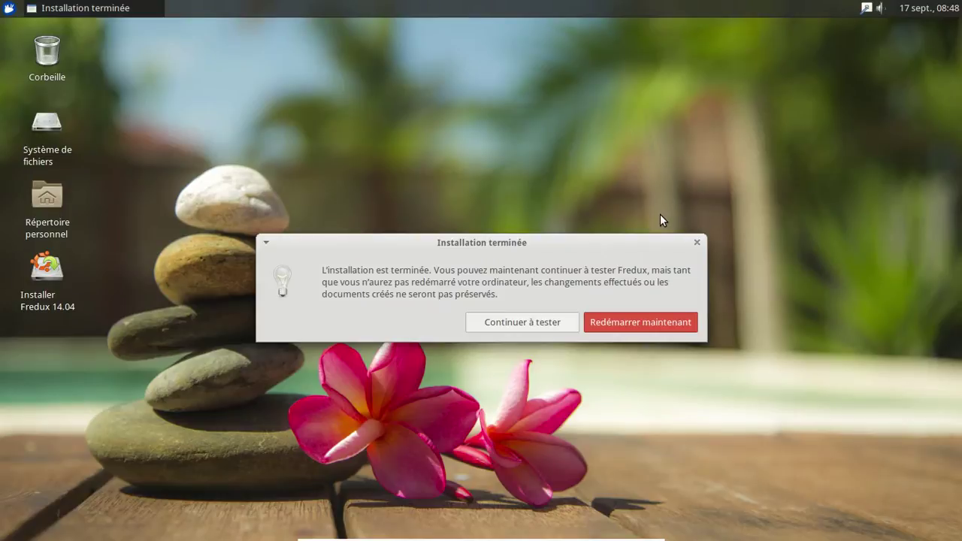
# Step: Choose 'Redémarrer maintenant' and confirm the remove-installation-media prompt with Enter
pyautogui.click(631, 322)
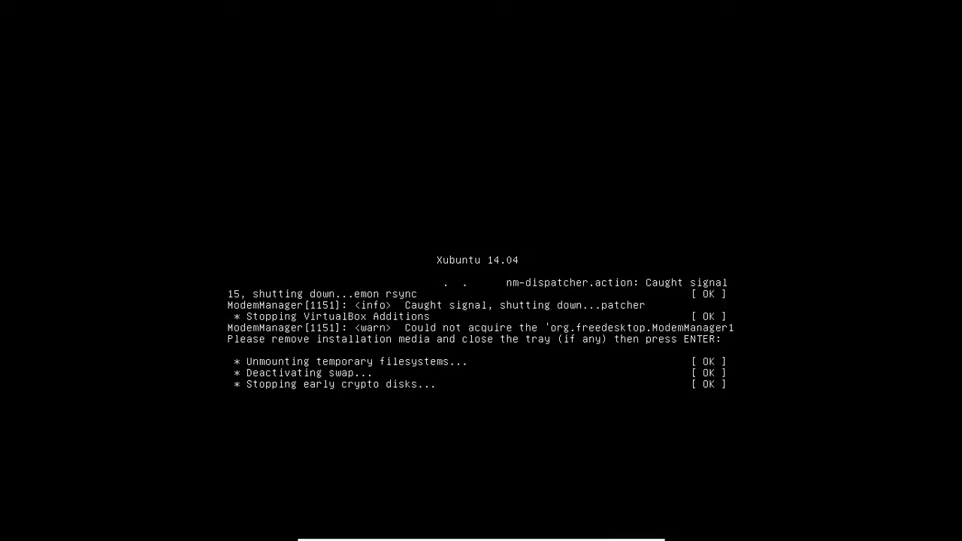
pyautogui.press('Return')
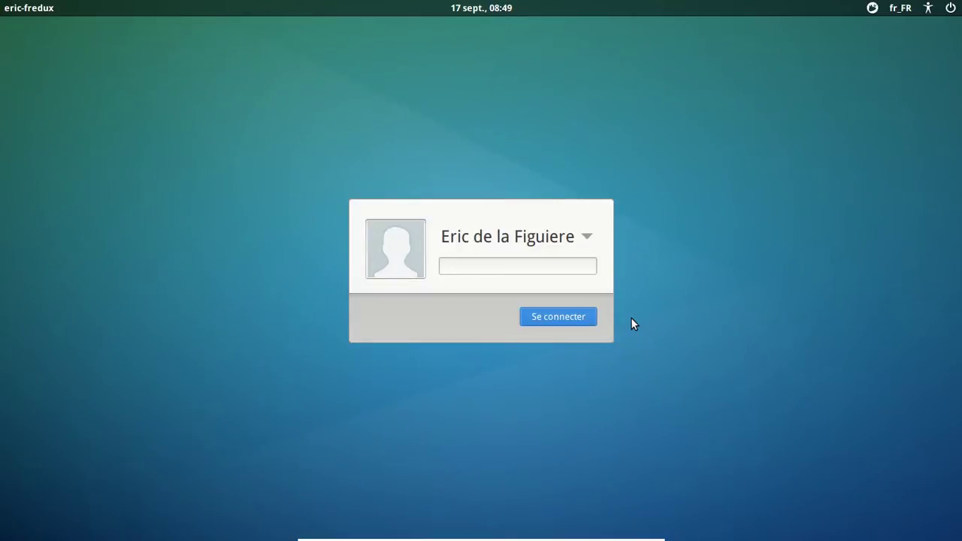
# Step: Enter the user's password at the LightDM screen, fixing a typo, and sign in
pyautogui.write('••••')
pyautogui.press('BackSpace')
pyautogui.press('BackSpace')
pyautogui.press('BackSpace')
pyautogui.press('BackSpace')
pyautogui.write('••••••')
pyautogui.press('Return')
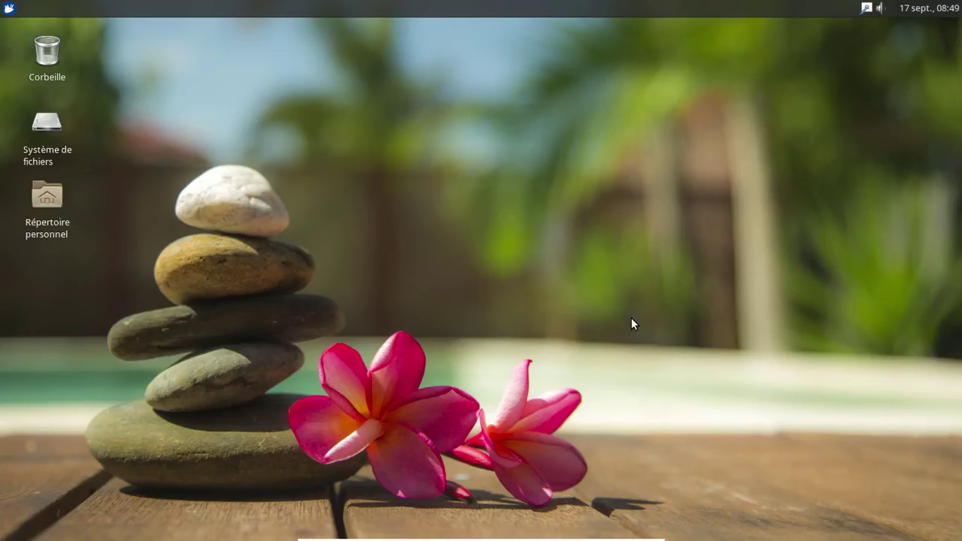
# Step: Open the Répertoire personnel home folder in Thunar and reposition its window
pyautogui.click(8, 9)
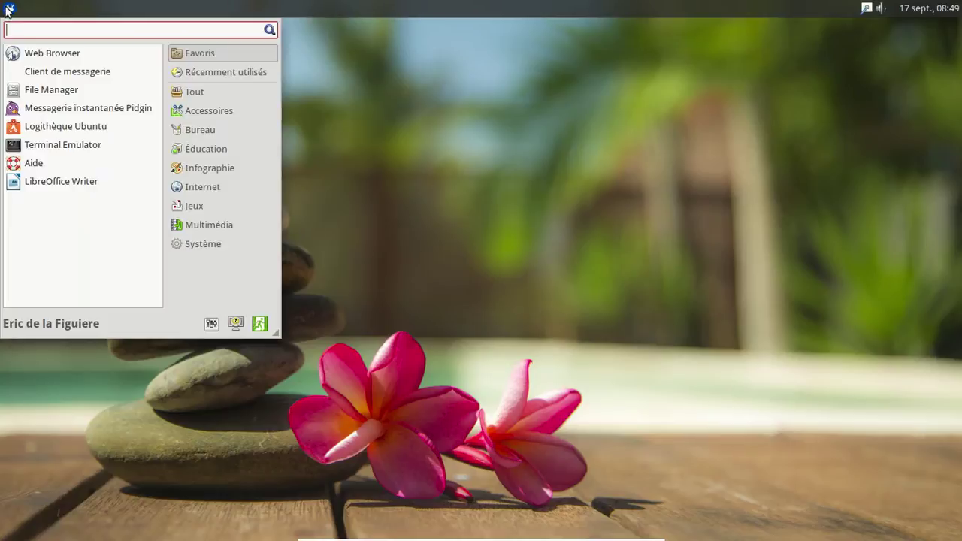
pyautogui.click(8, 9)
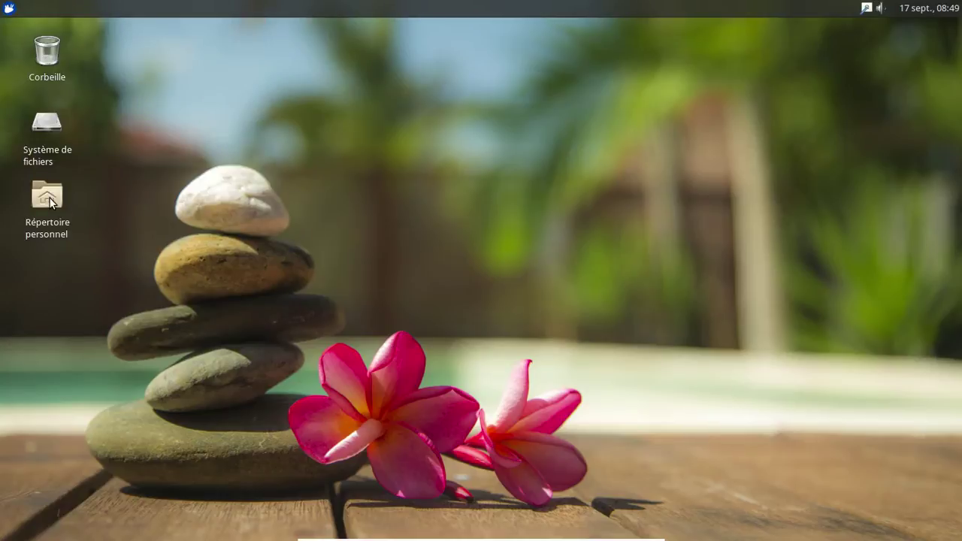
pyautogui.doubleClick(48, 198)
pyautogui.moveTo(274, 30); pyautogui.dragTo(494, 88)
# Step: Close the /home/eric Thunar window and open the Xfce applications menu
pyautogui.click(10, 9)
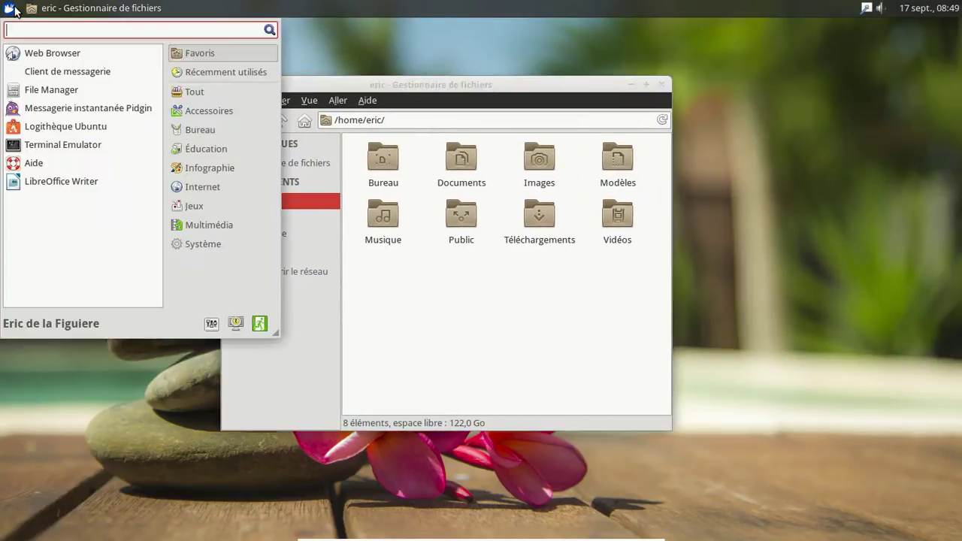
pyautogui.click(492, 359)
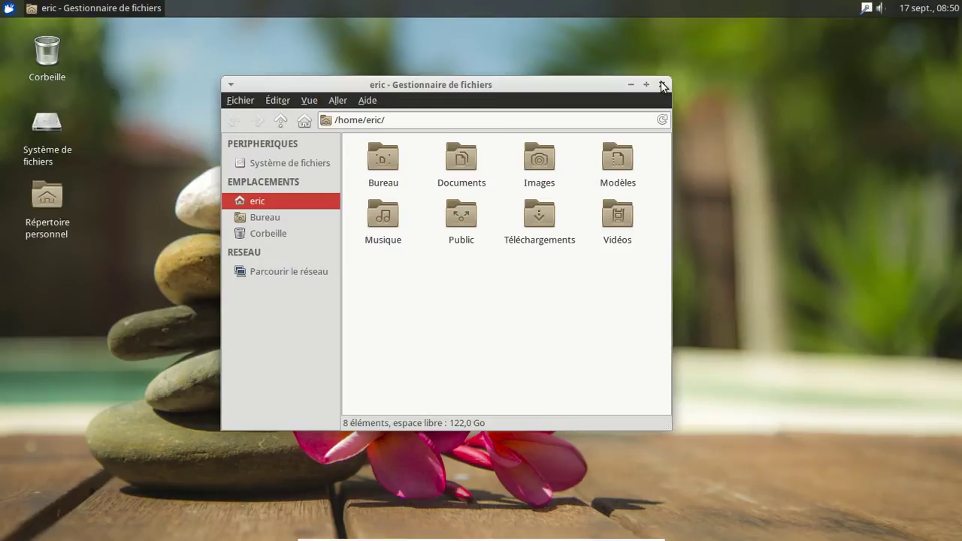
pyautogui.click(662, 85)
pyautogui.click(9, 8)
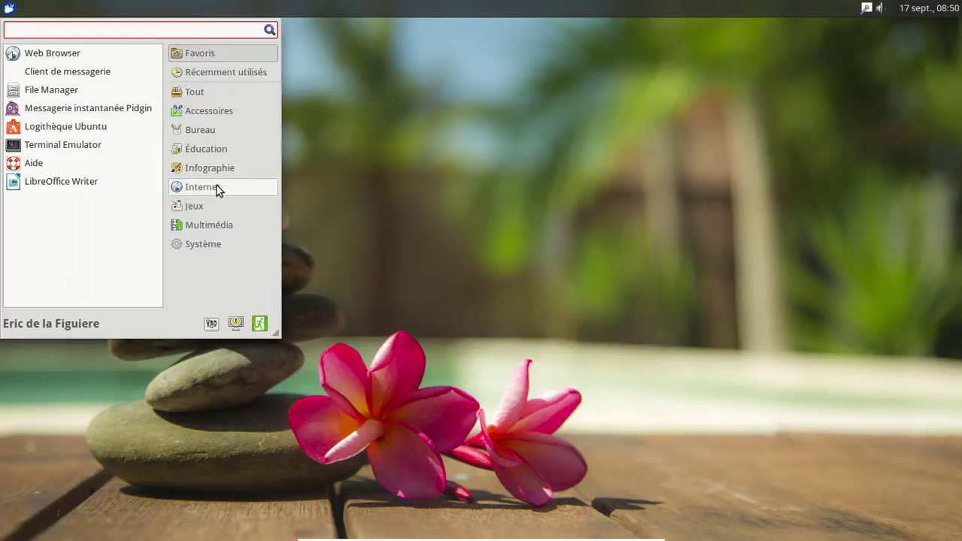
# Step: Launch Firefox and load distrowatch.com
pyautogui.click(40, 54)
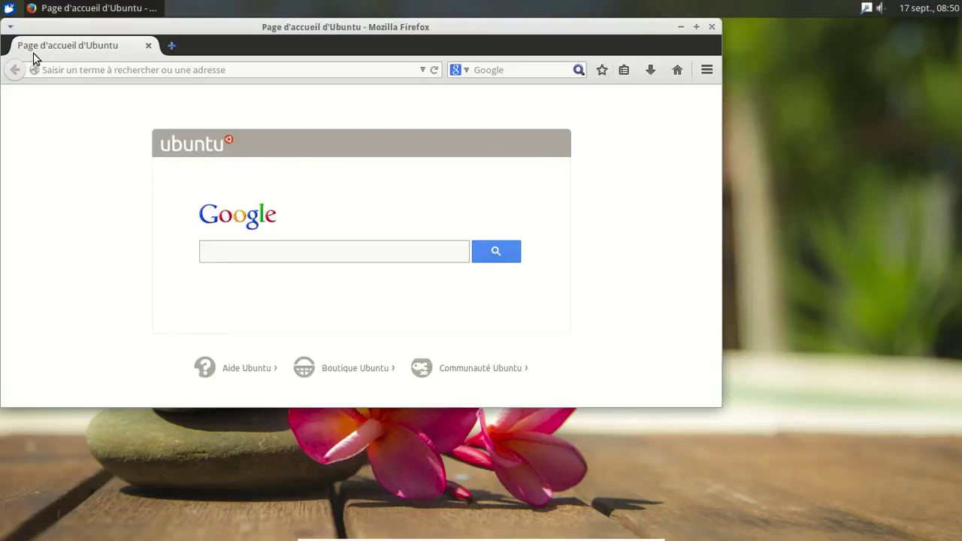
pyautogui.write('d')
pyautogui.press('BackSpace')
pyautogui.click(72, 69)
pyautogui.write('distrowatch.com')
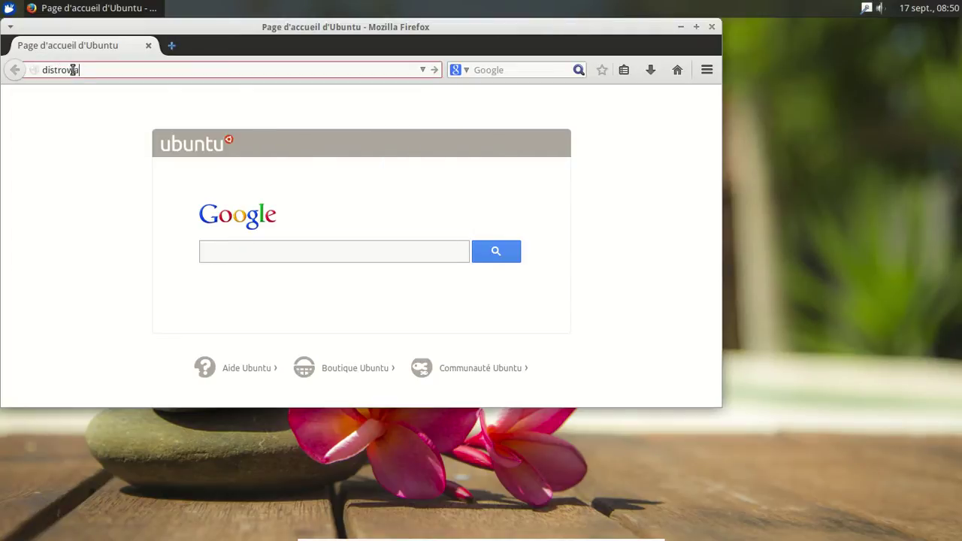
pyautogui.press('Return')
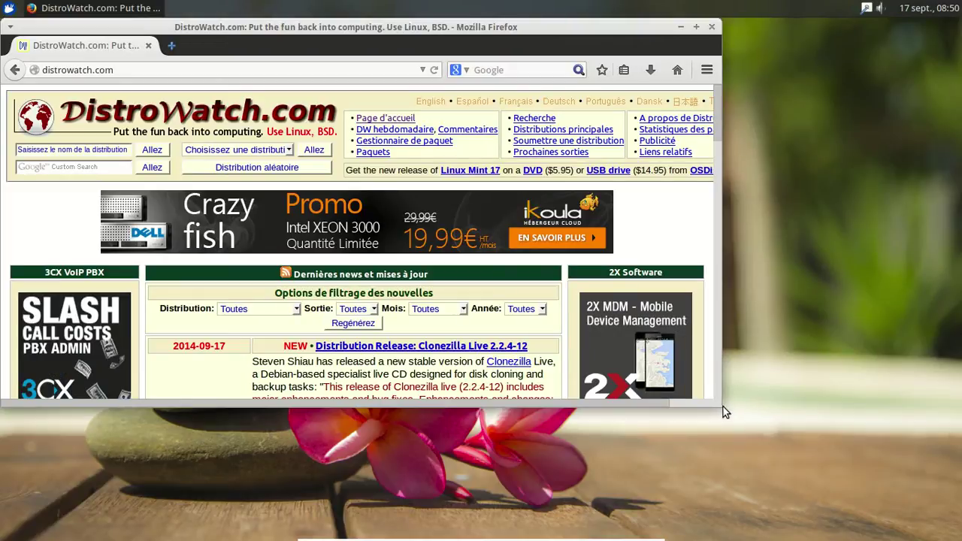
# Step: Enlarge the Firefox window and reopen the applications menu
pyautogui.moveTo(722, 406); pyautogui.dragTo(732, 406)
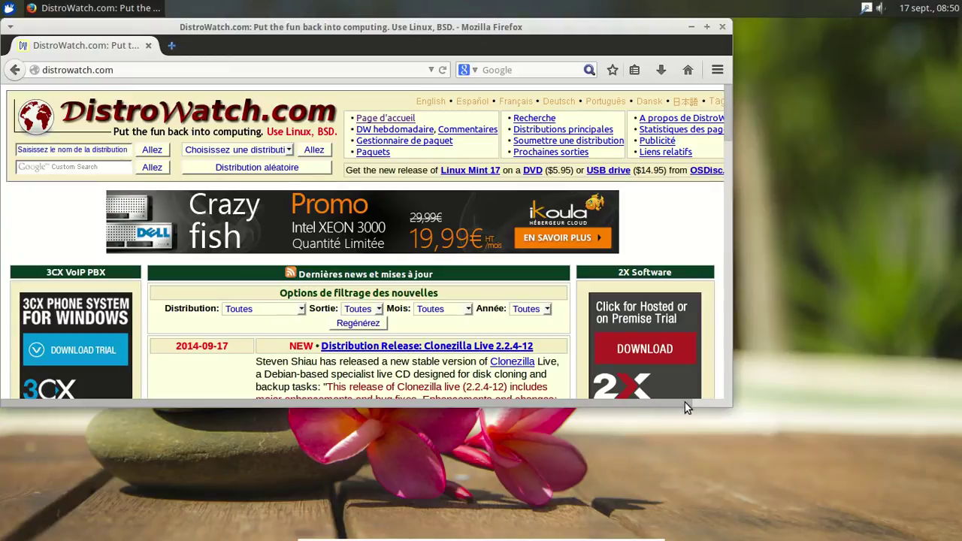
pyautogui.moveTo(713, 412); pyautogui.dragTo(696, 513)
pyautogui.click(9, 7)
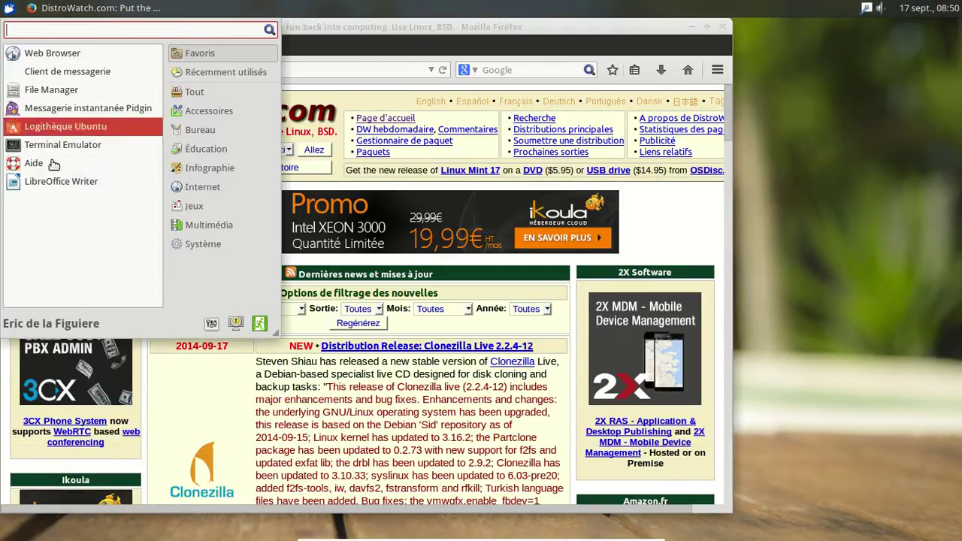
# Step: Launch Lecteur multimédia VLC from Multimédia and accept its privacy notice
pyautogui.click(229, 226)
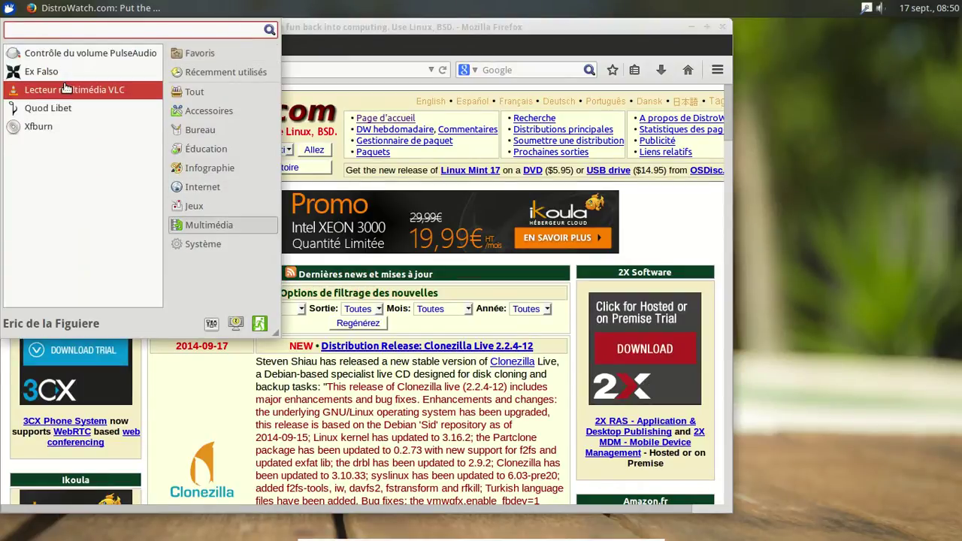
pyautogui.click(66, 88)
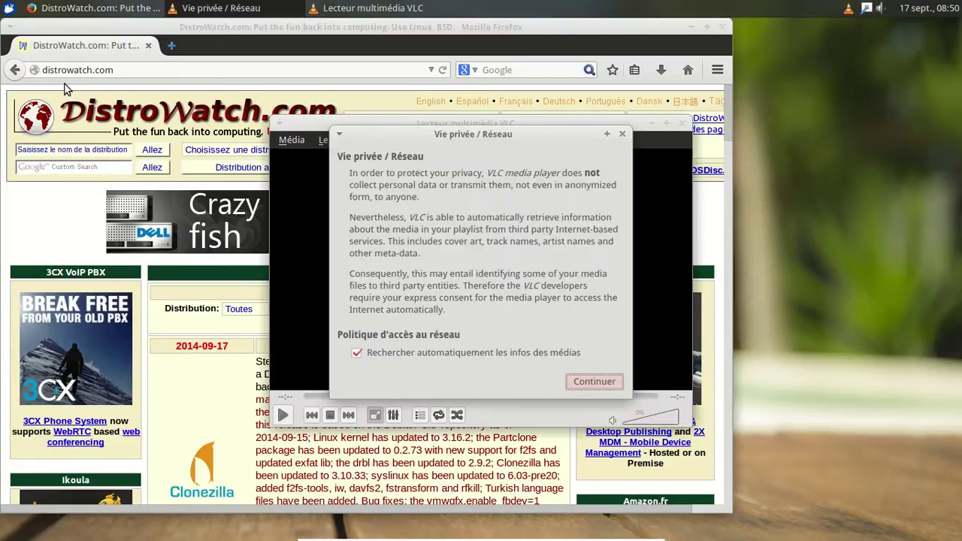
pyautogui.click(601, 381)
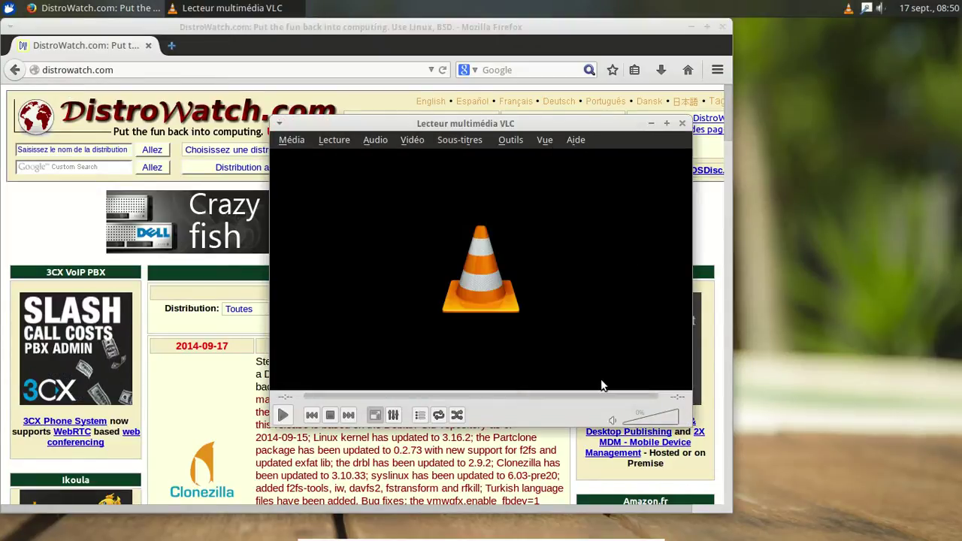
# Step: Confirm VLC is version 2.1.4 Rincewind in Aide > À propos, then quit VLC
pyautogui.click(574, 140)
pyautogui.click(624, 173)
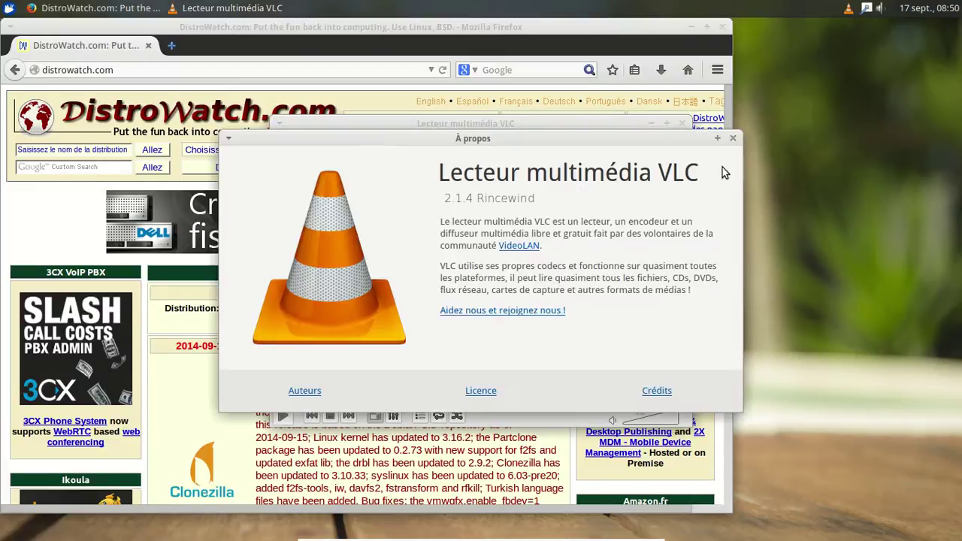
pyautogui.click(732, 138)
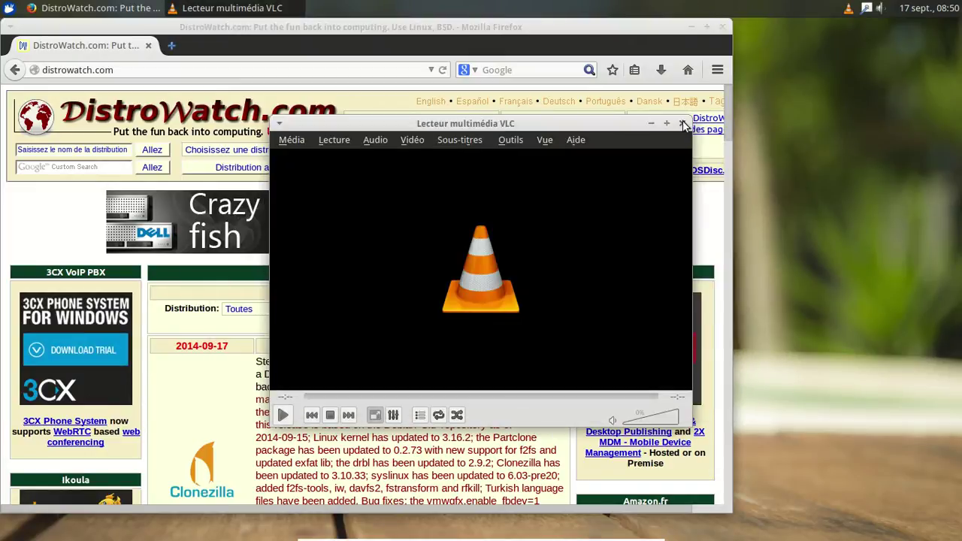
pyautogui.click(683, 124)
pyautogui.moveTo(530, 30); pyautogui.dragTo(579, 34)
# Step: Open 'Soumettre une distribution' and scan the waiting list from Arktur (2007) to OminOS (2014-09-15)
pyautogui.click(593, 143)
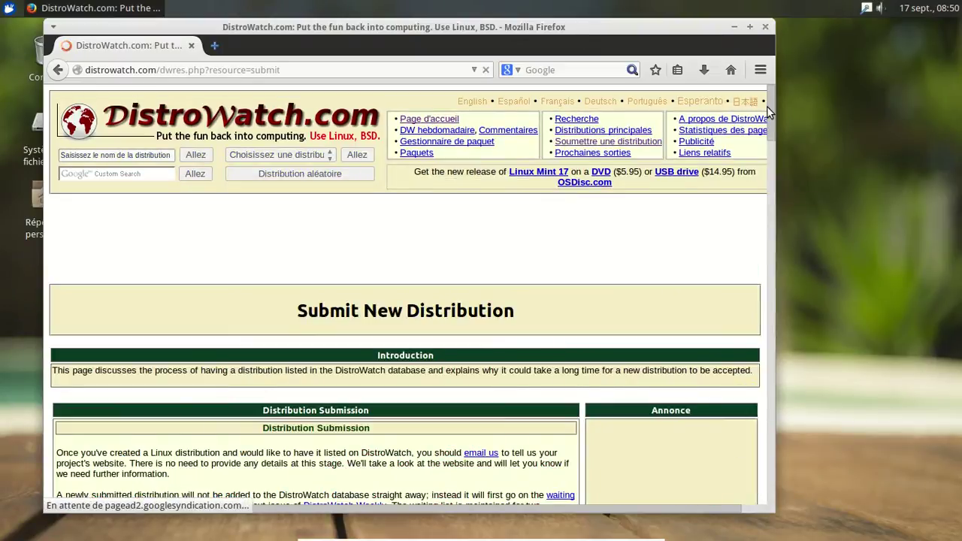
pyautogui.moveTo(772, 104); pyautogui.dragTo(760, 191)
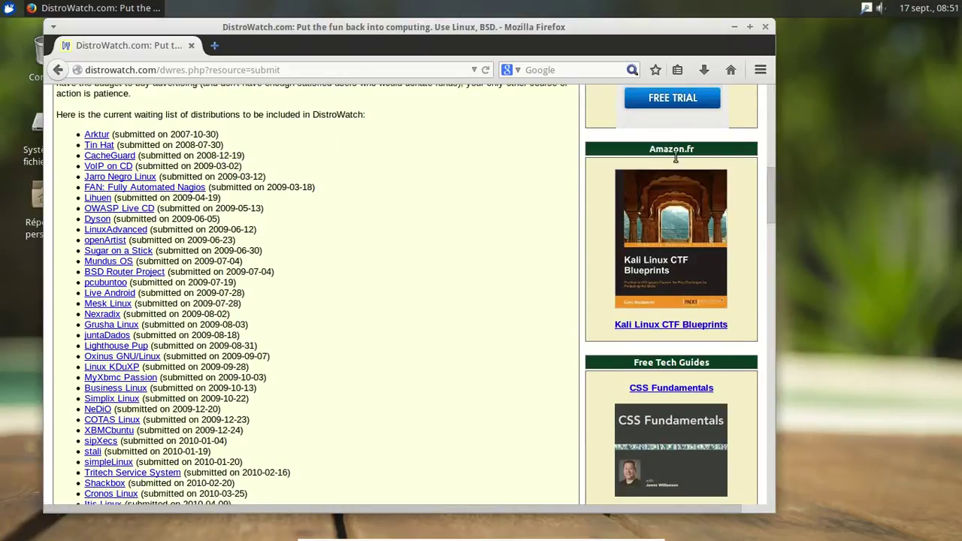
pyautogui.moveTo(770, 192); pyautogui.dragTo(714, 536)
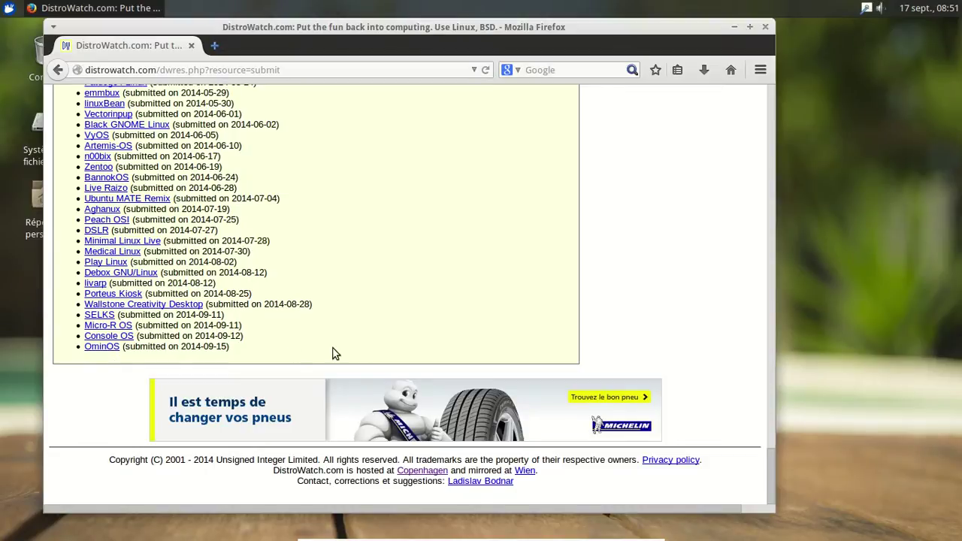
pyautogui.scroll(3, 417, 335)
pyautogui.scroll(5, 417, 332)
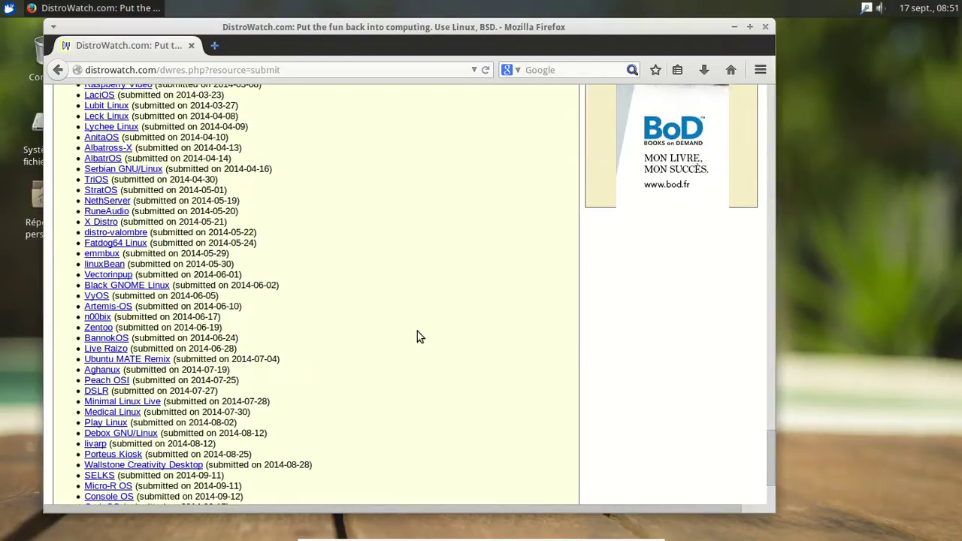
pyautogui.scroll(5, 419, 337)
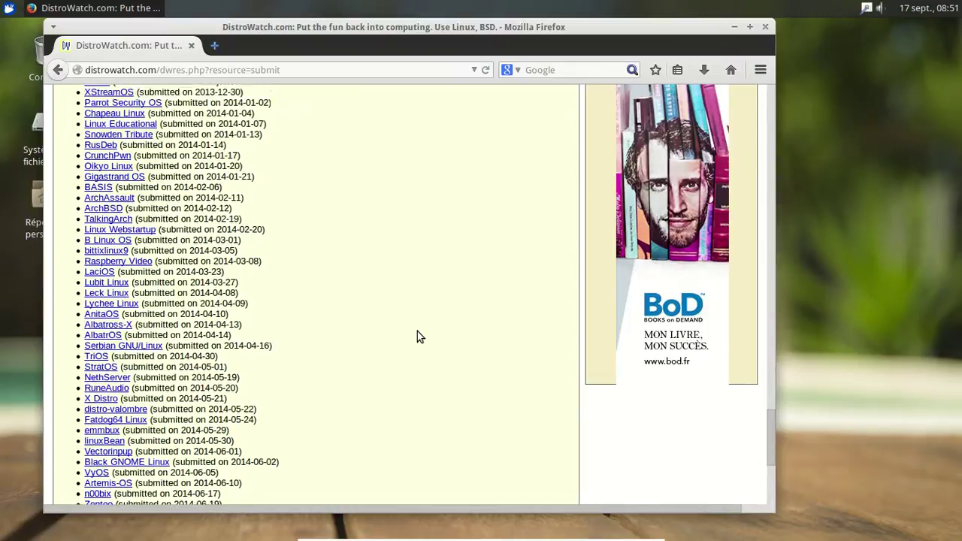